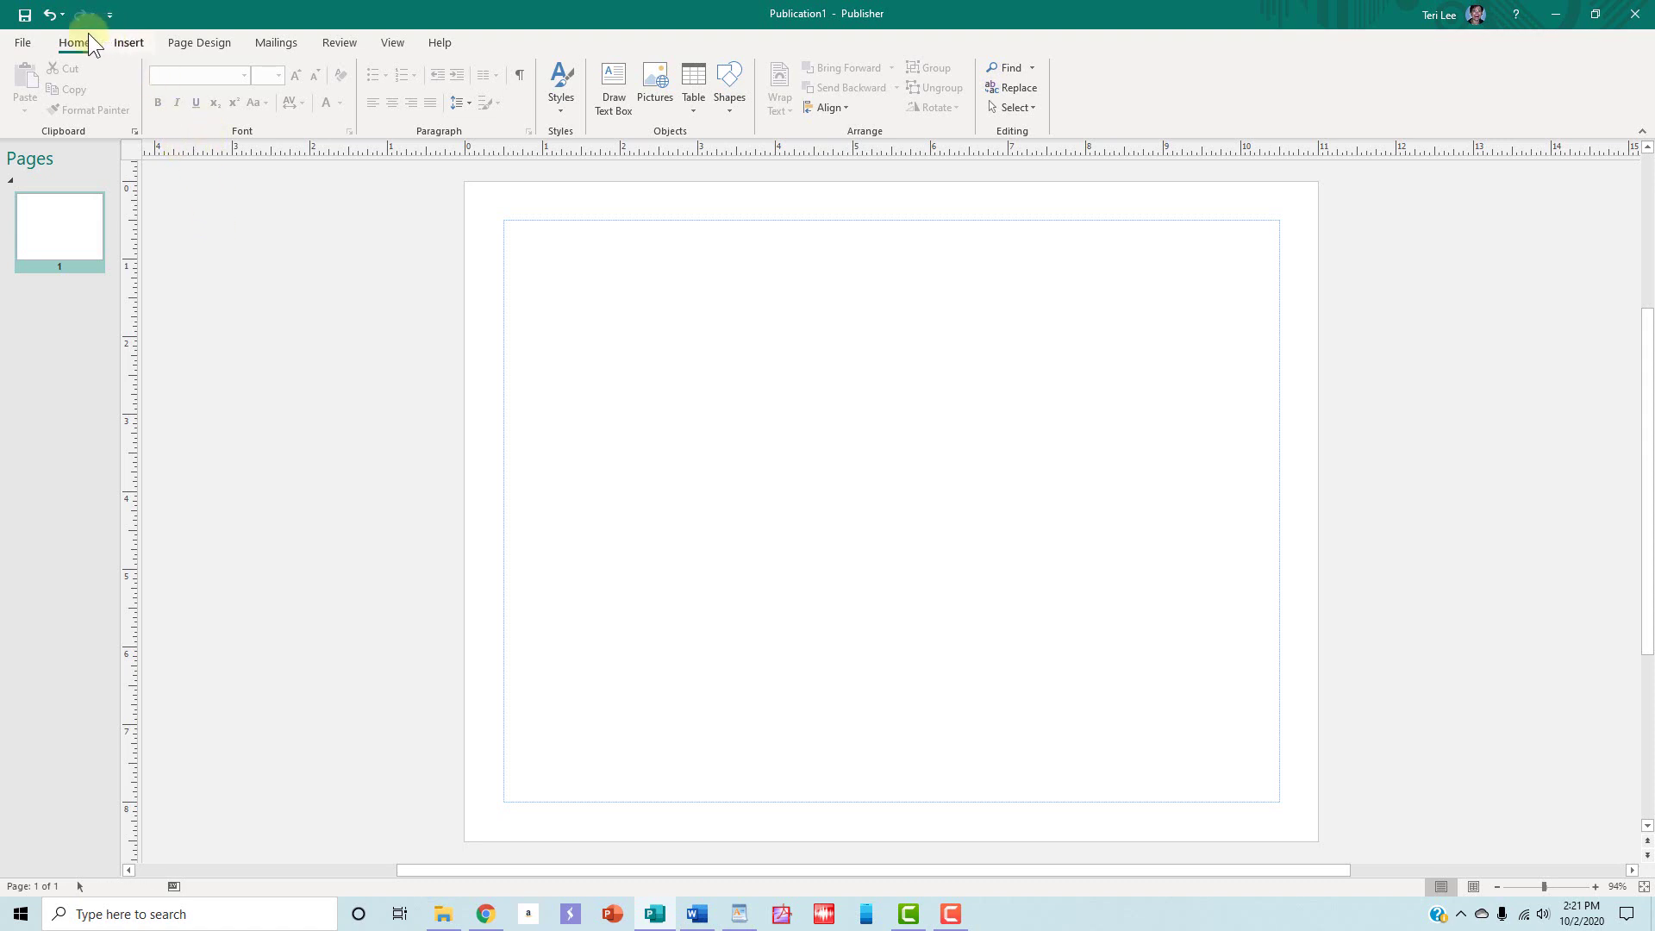
# Create a new blank 11 x 8.5" publication.
pyautogui.click(20, 43)
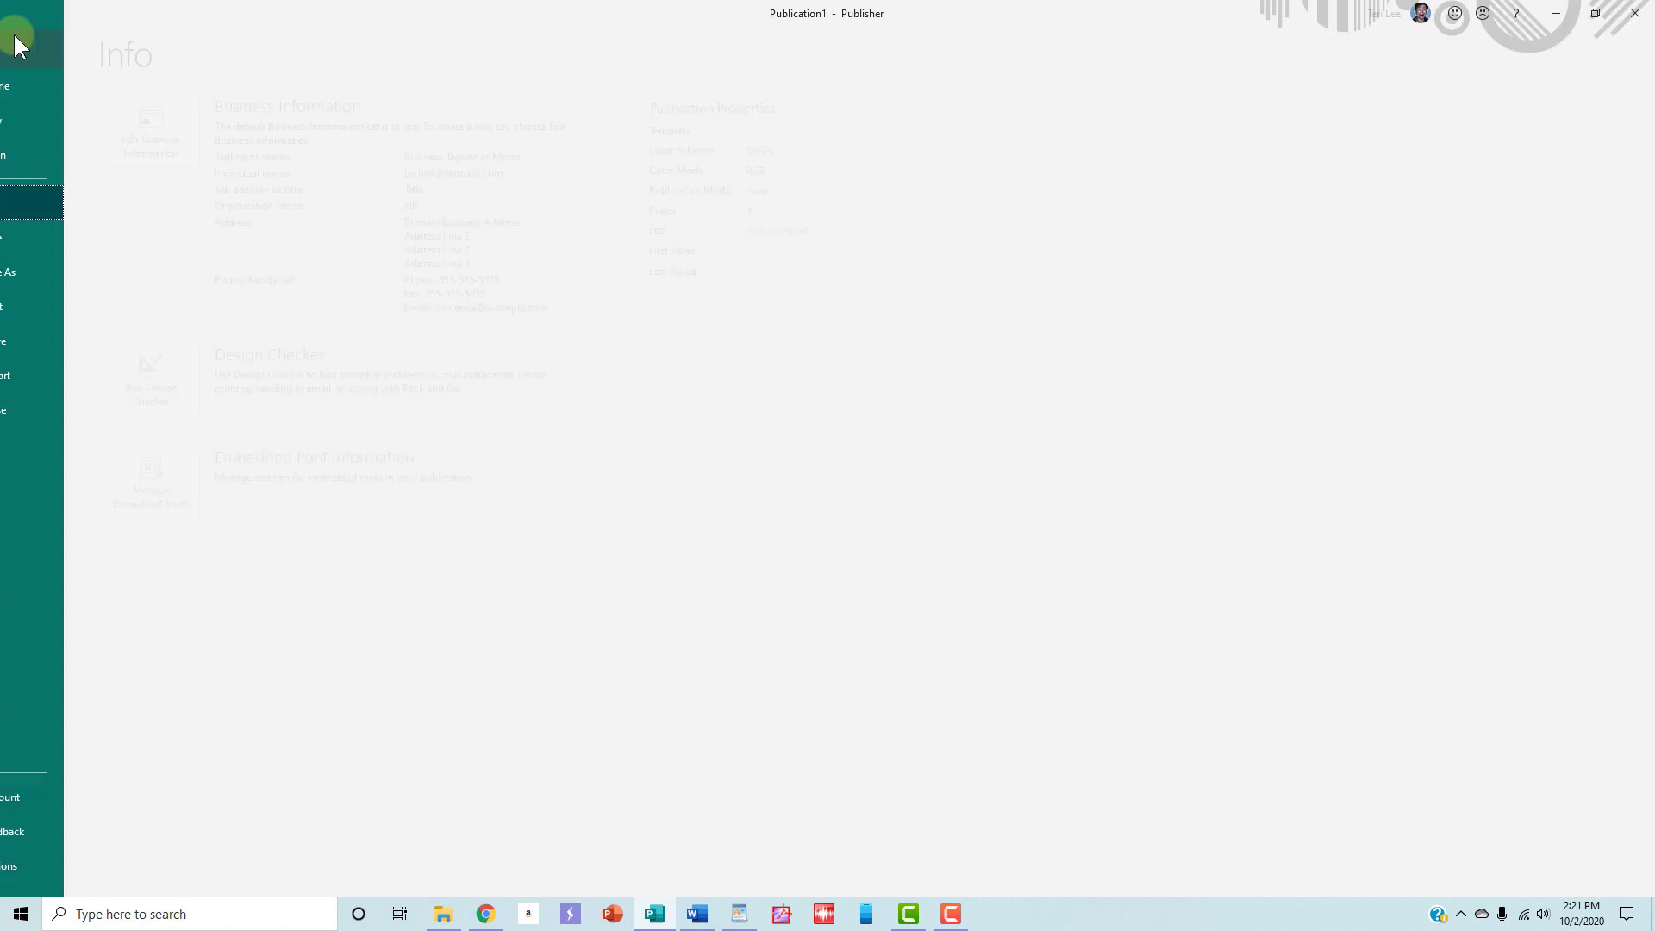
pyautogui.click(50, 119)
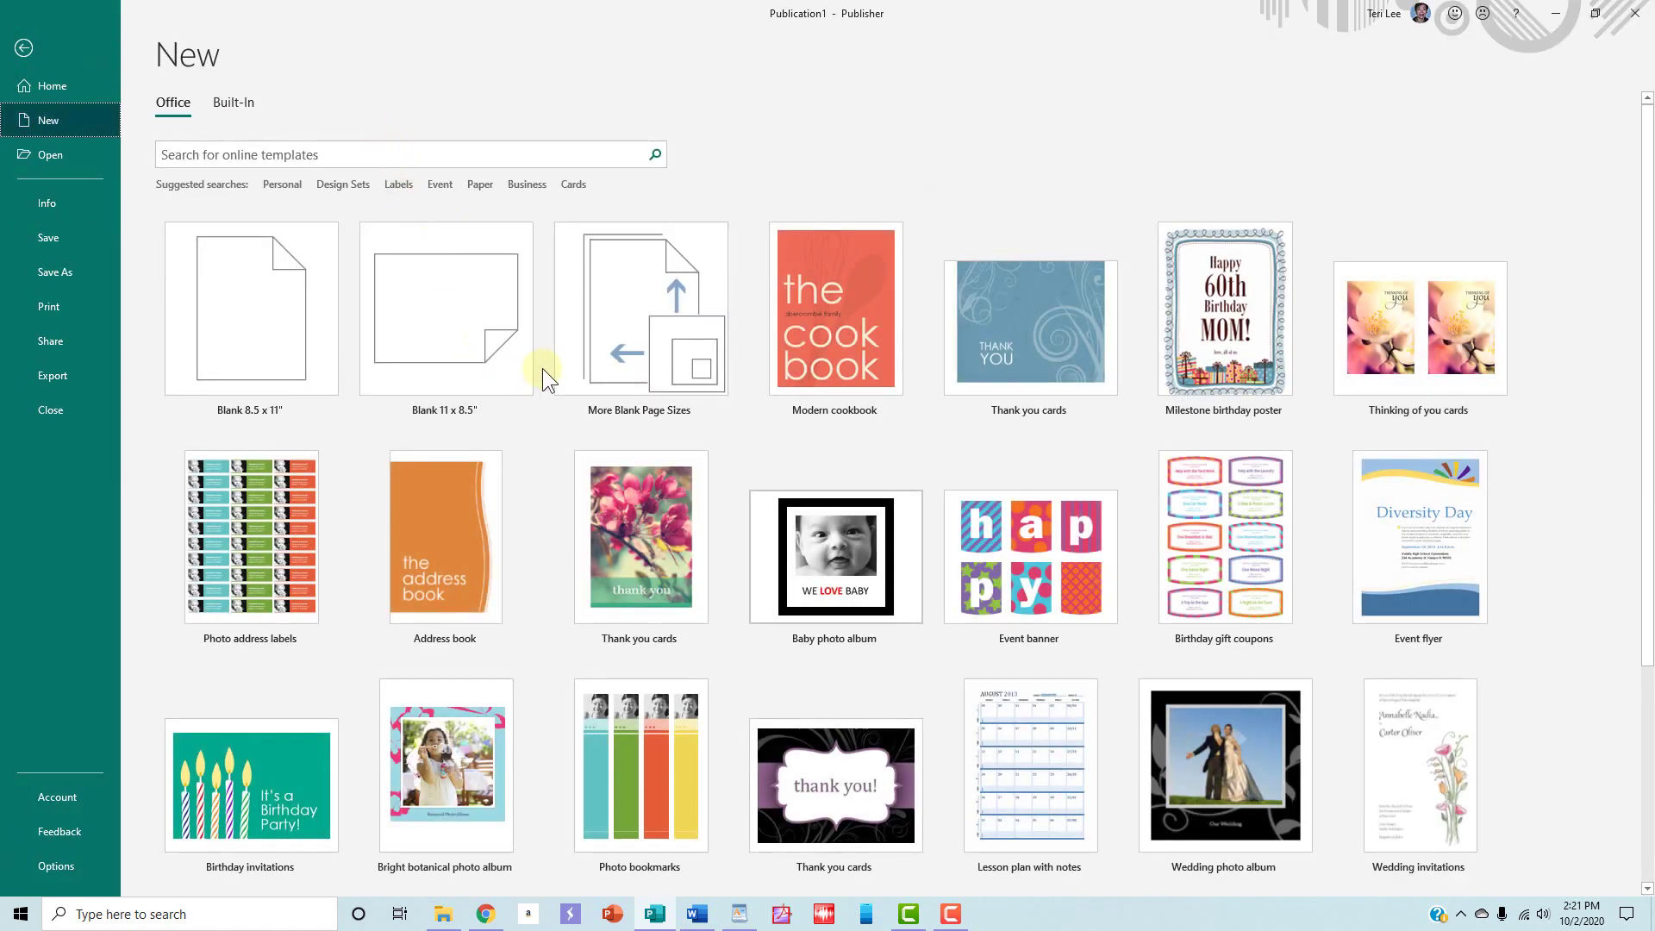
pyautogui.click(442, 321)
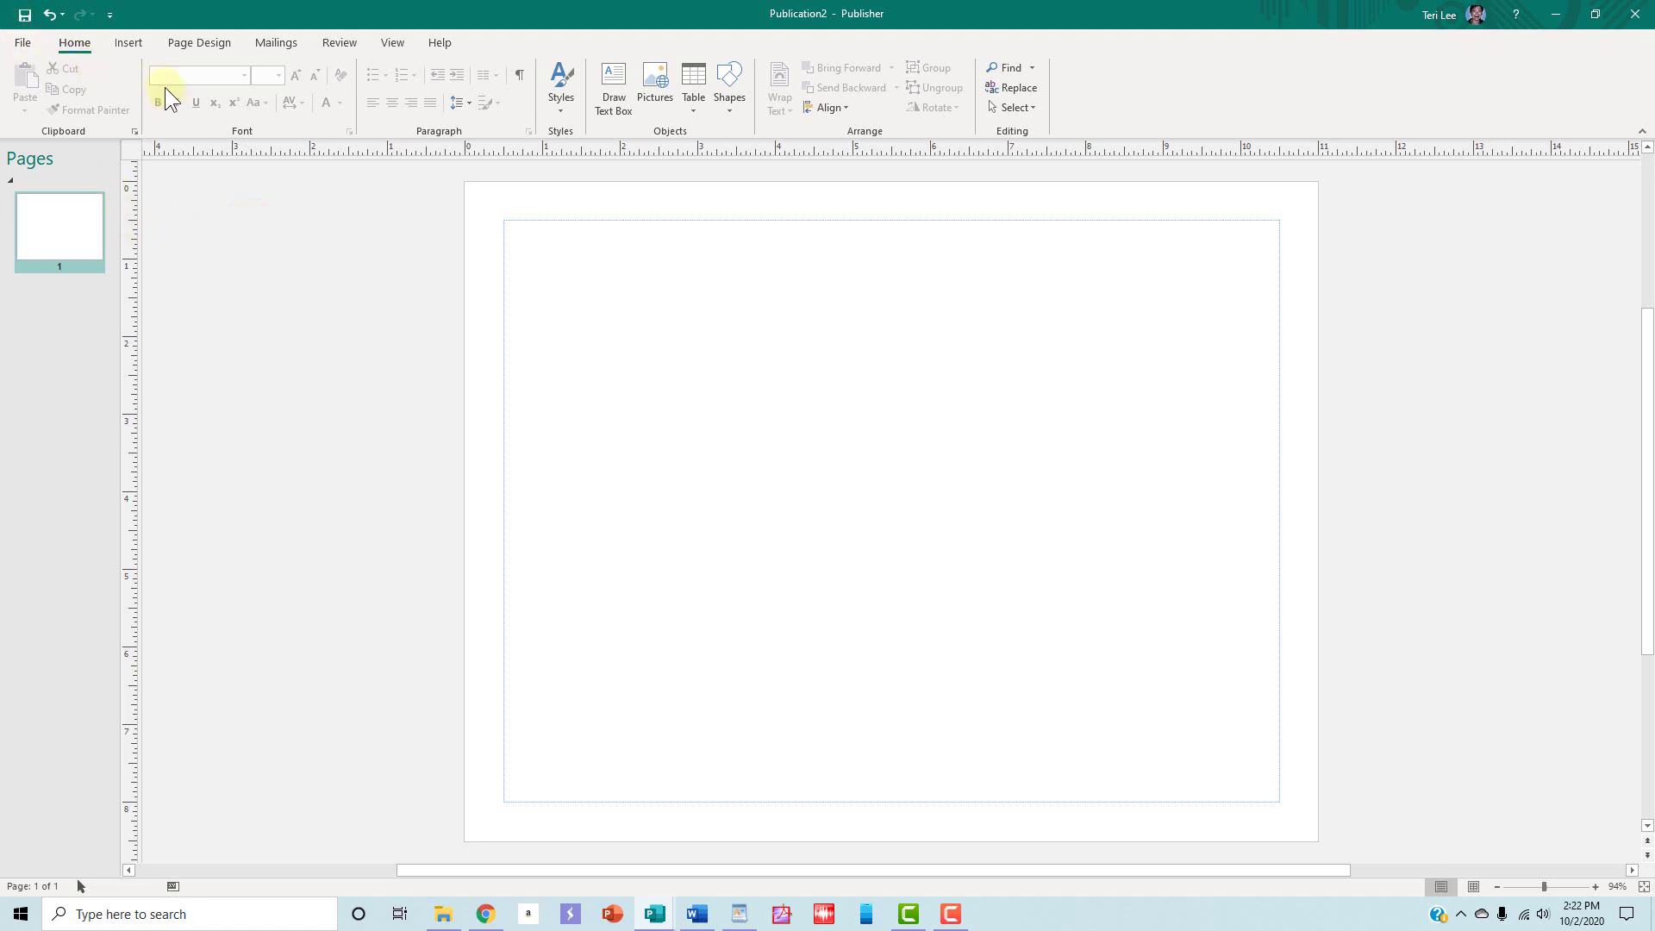
# Start inserting pictures and browse to E:, 2020-etsy, vectoriadesign, FLOW, wsb_junkjournalkit_full, 002077a_wsb_junkjournalkit_full.
pyautogui.click(130, 42)
pyautogui.click(152, 76)
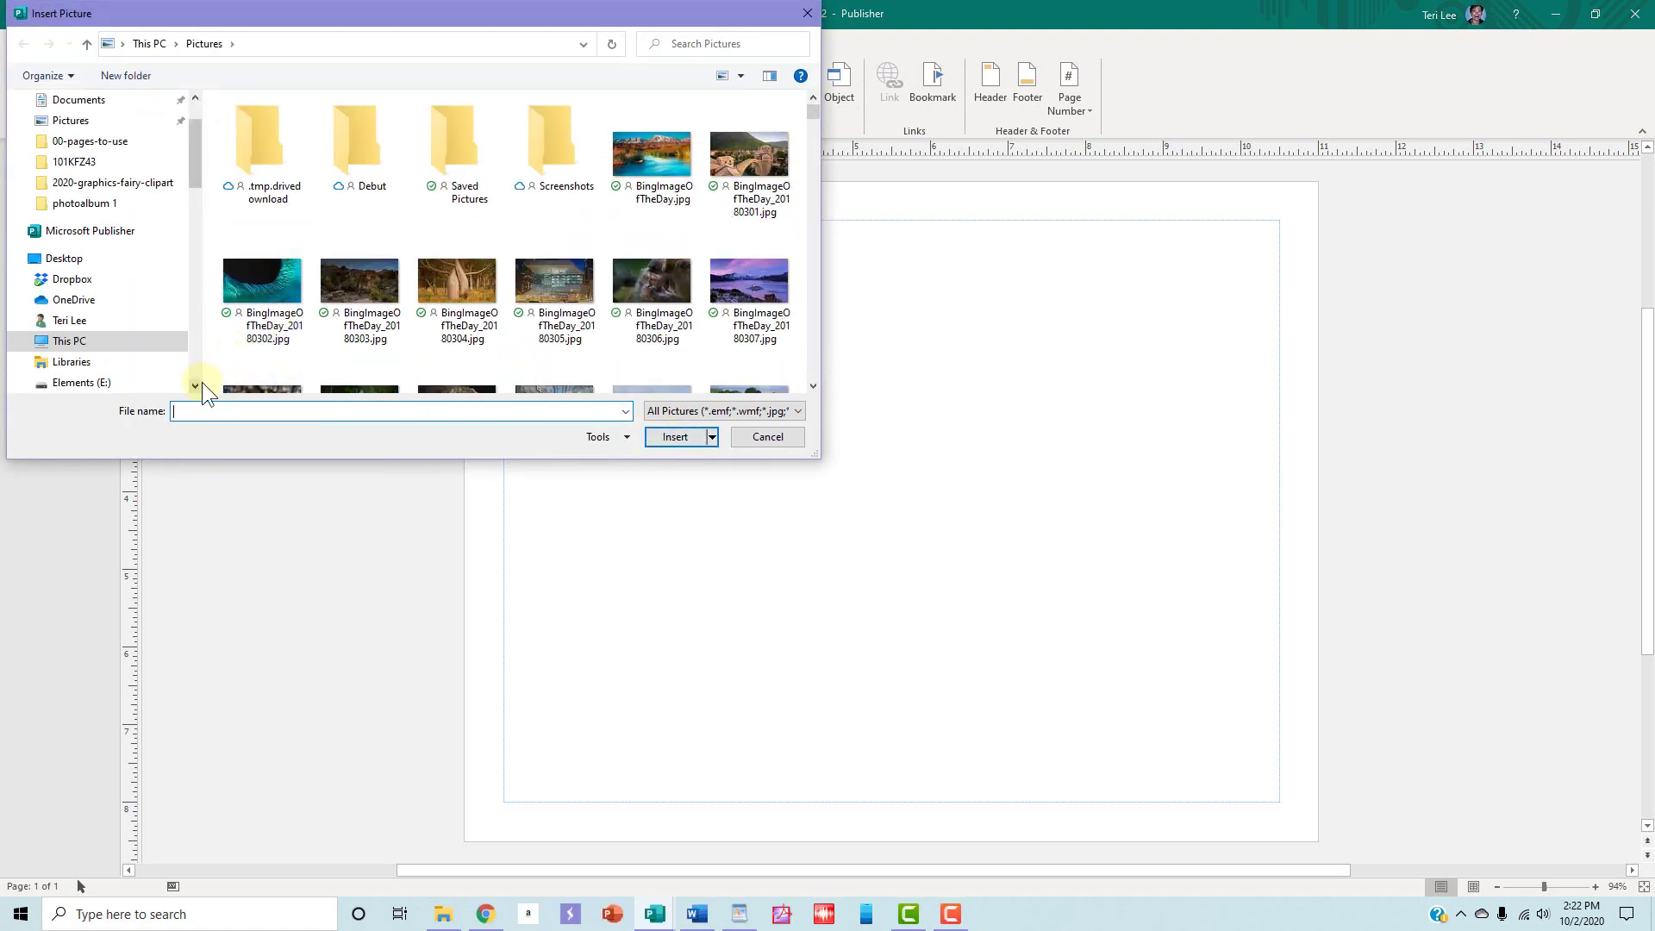
pyautogui.scroll(-4, 199, 385)
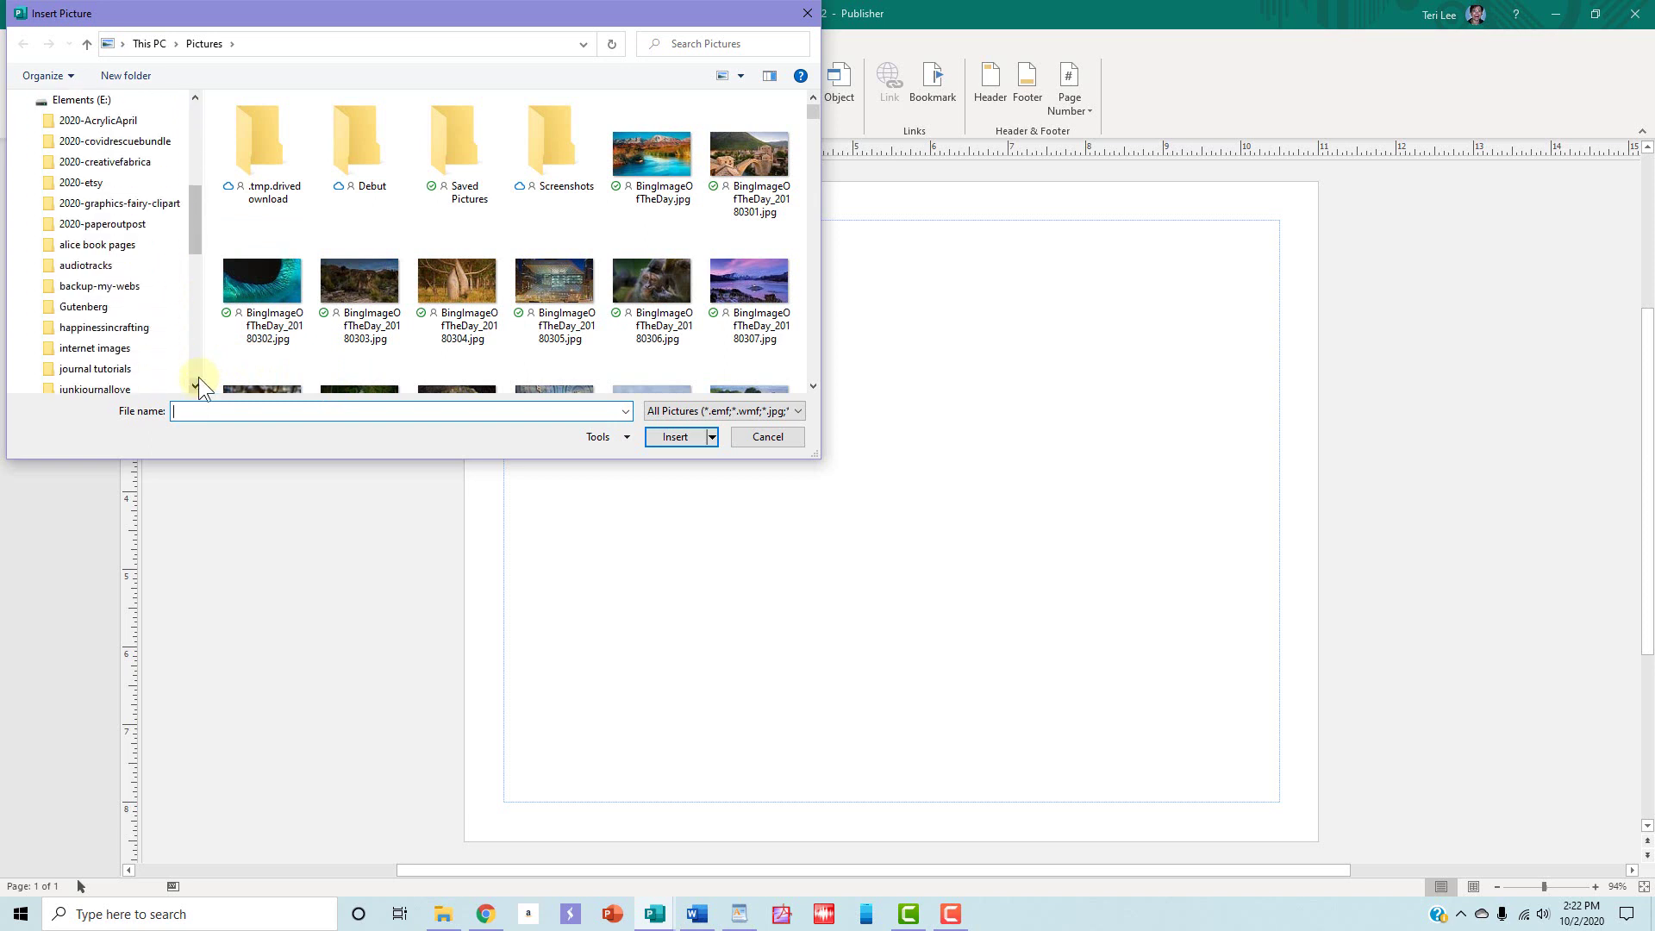
pyautogui.click(154, 180)
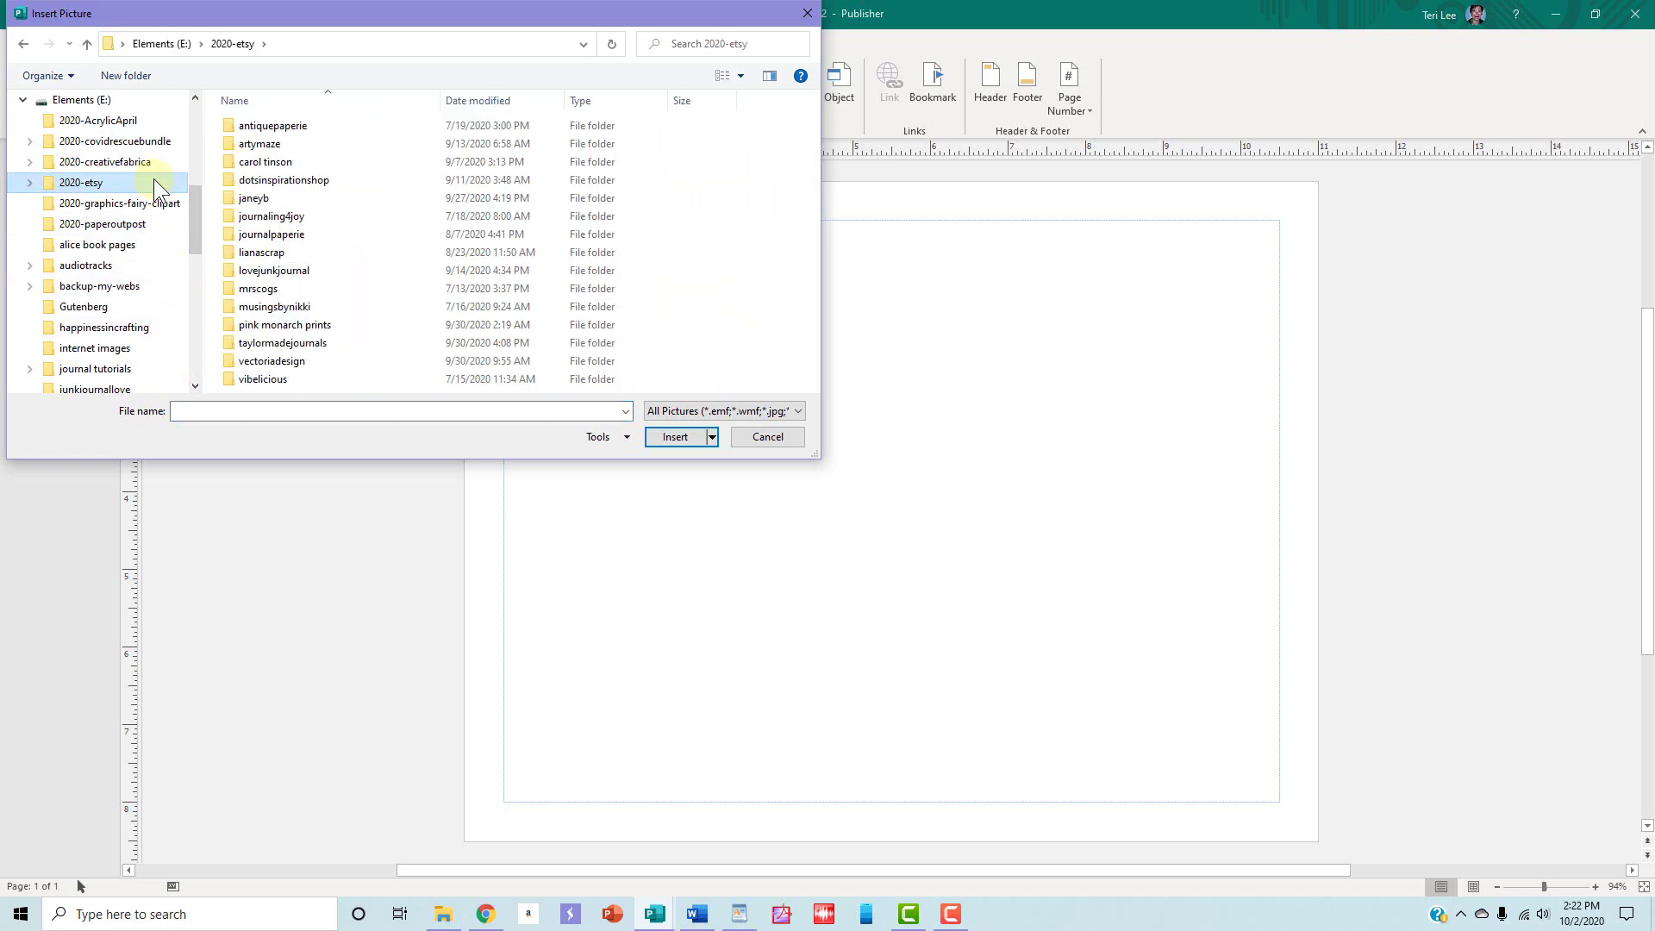
pyautogui.doubleClick(276, 365)
pyautogui.doubleClick(274, 297)
pyautogui.scroll(-3, 274, 298)
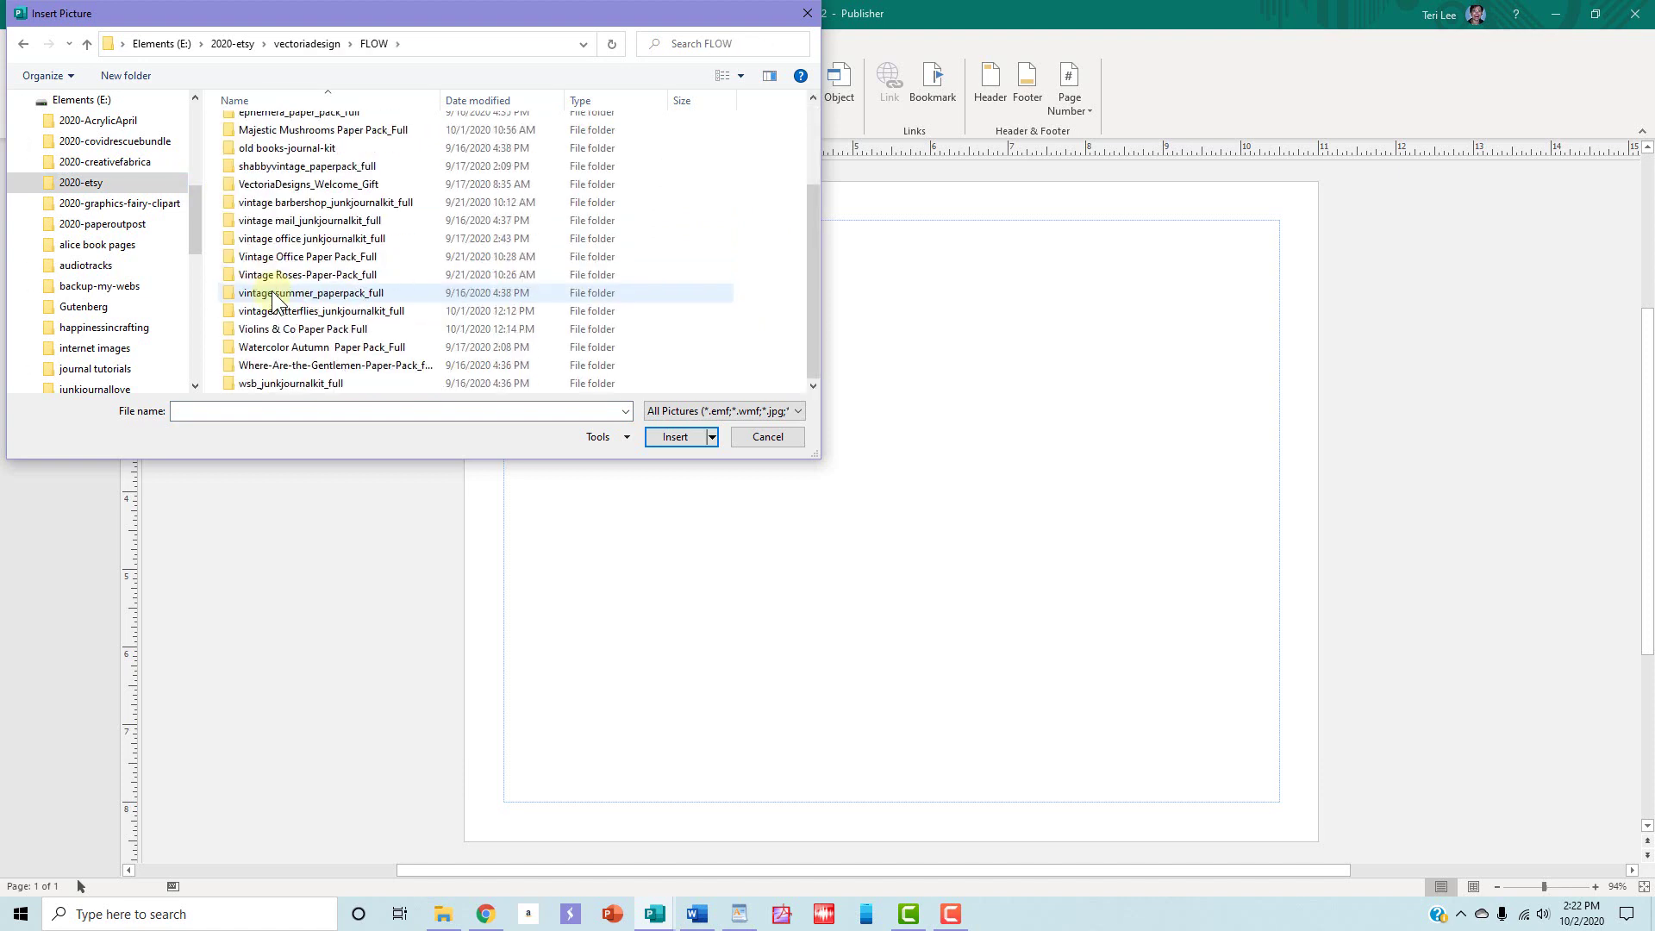
pyautogui.doubleClick(317, 384)
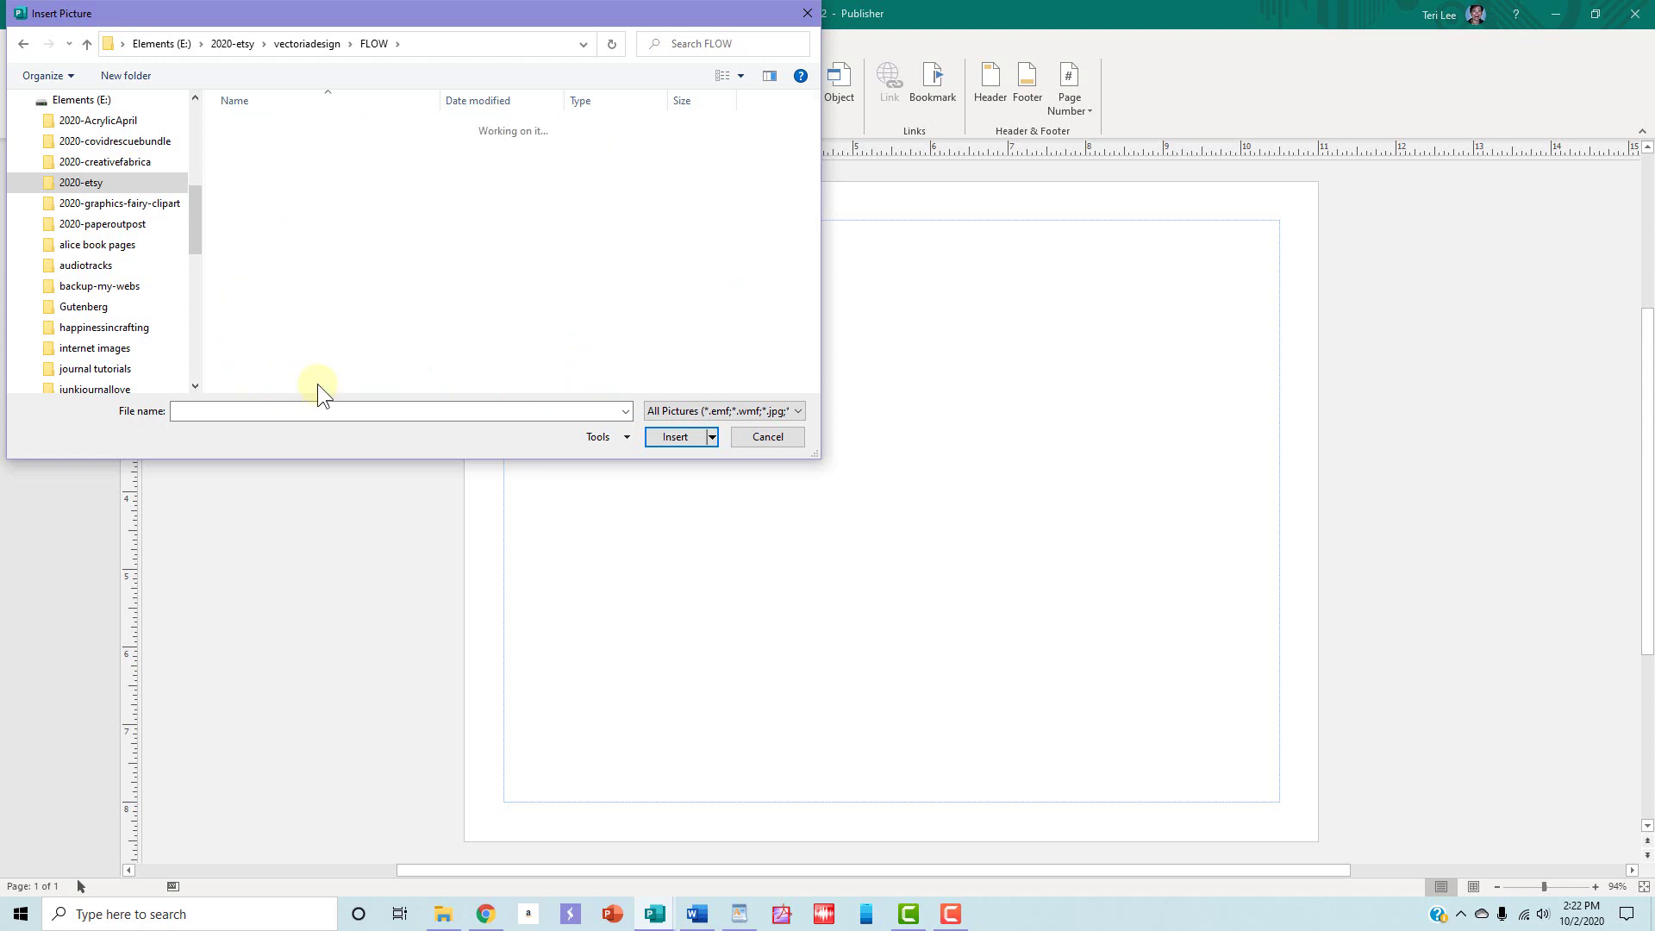
pyautogui.doubleClick(350, 128)
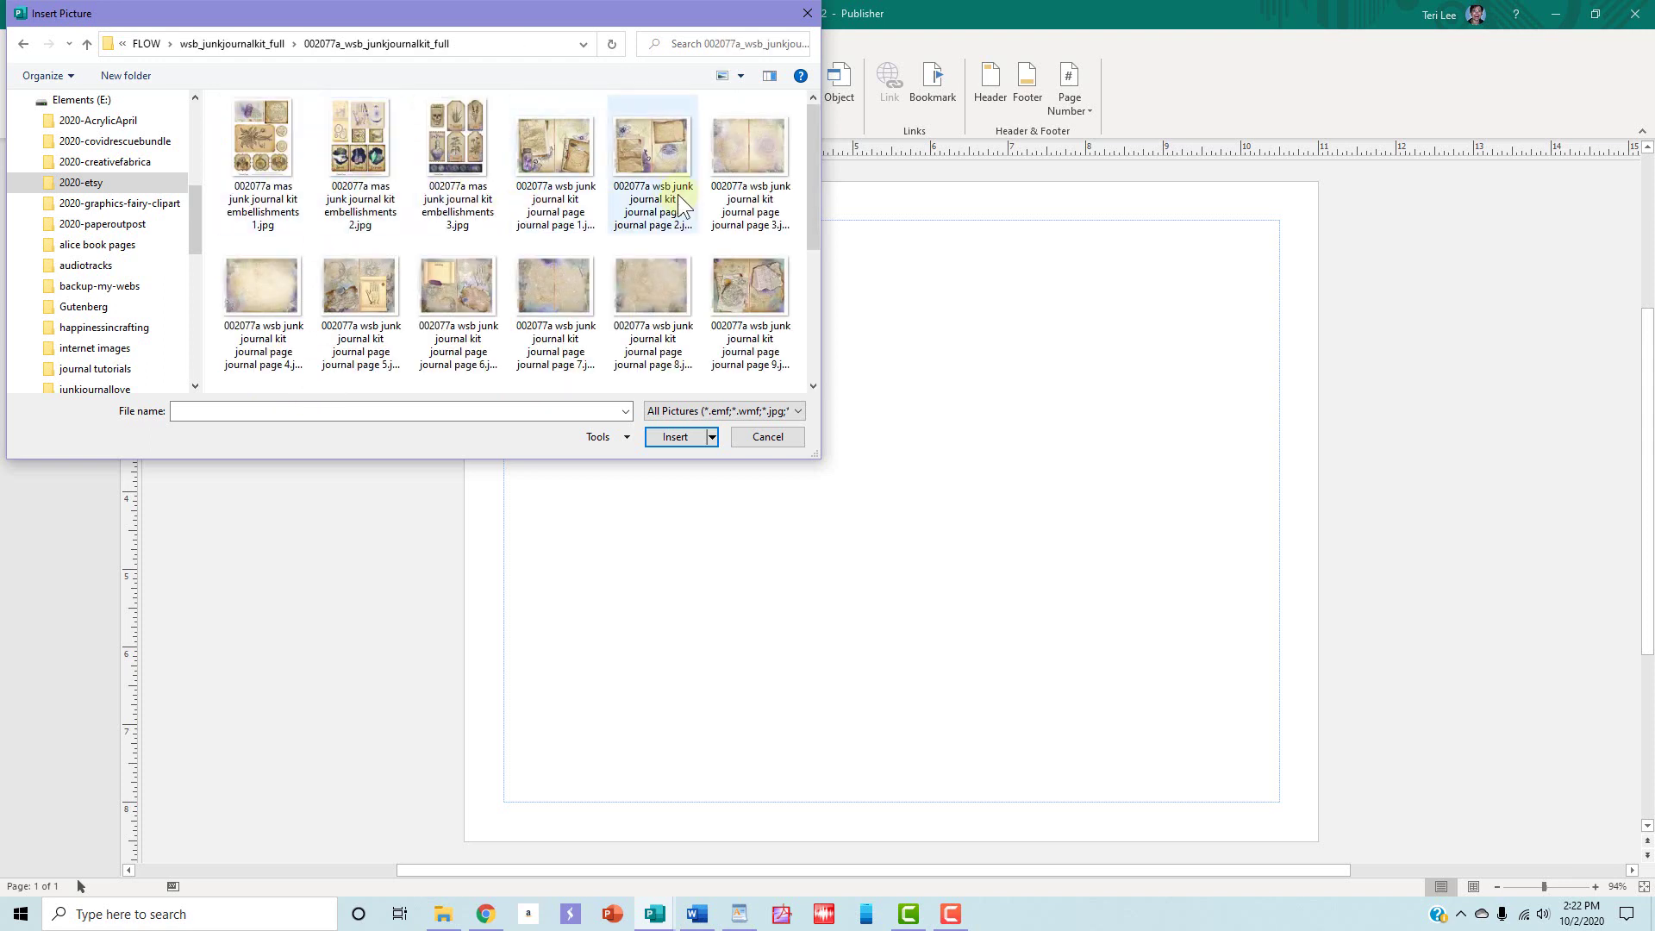
# Insert the kit's journal page 1 through journal page 5 images together, leaving them unselected in the scratch area beside the page.
pyautogui.click(582, 162)
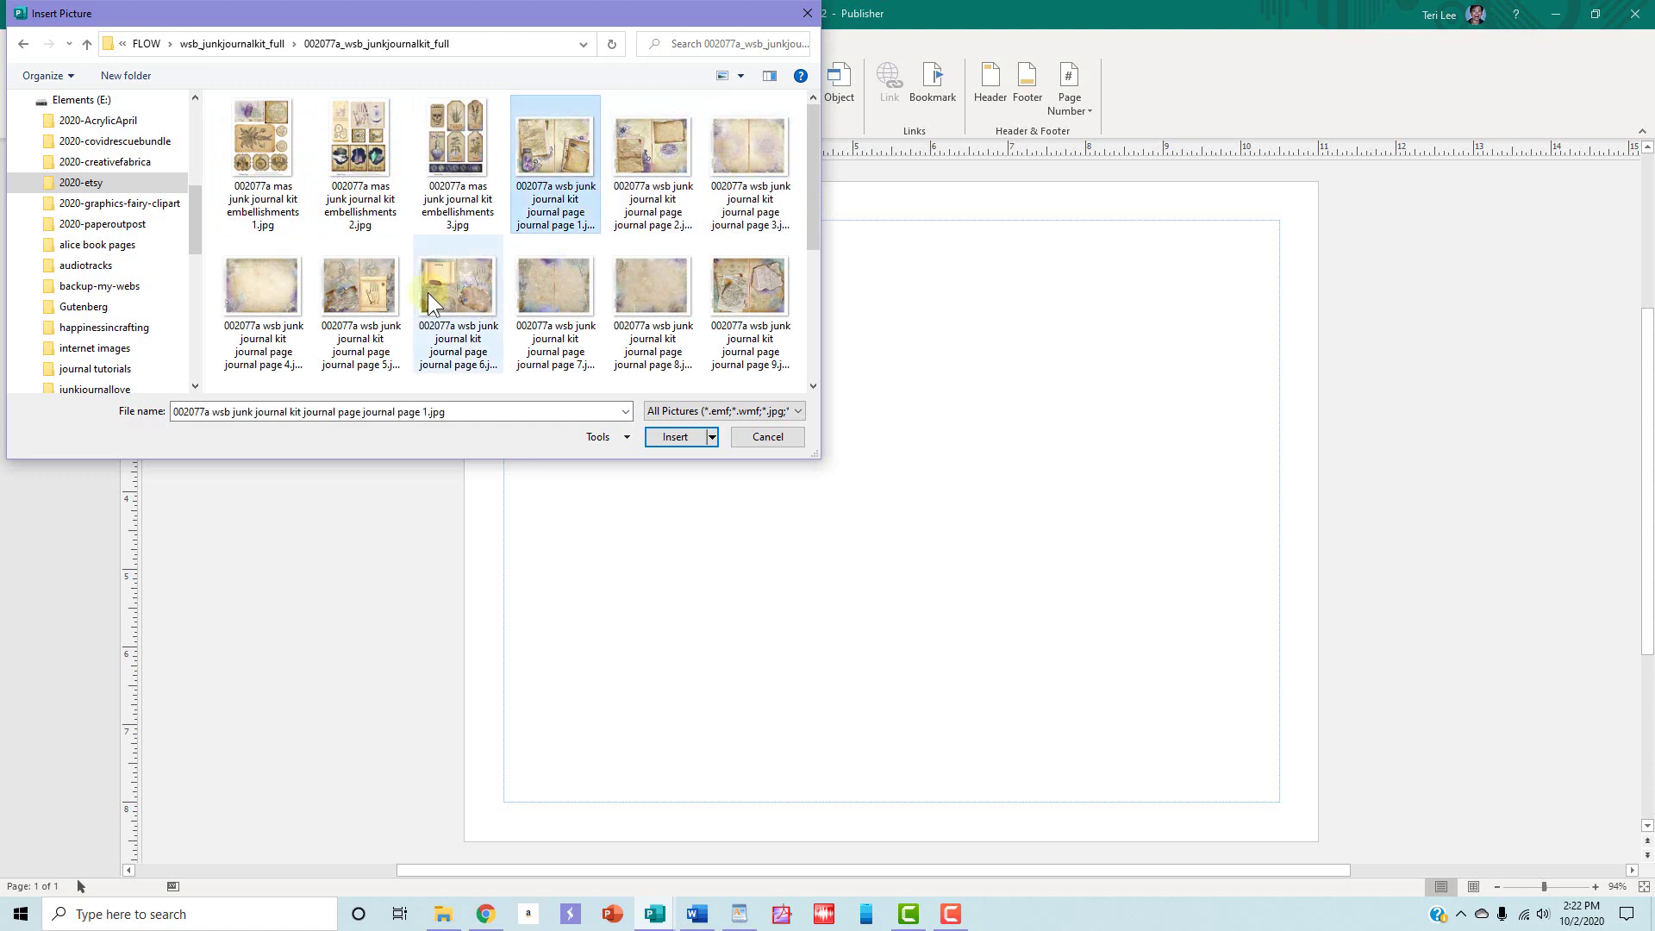
pyautogui.keyDown('shift'); pyautogui.click(375, 295); pyautogui.keyUp('shift')
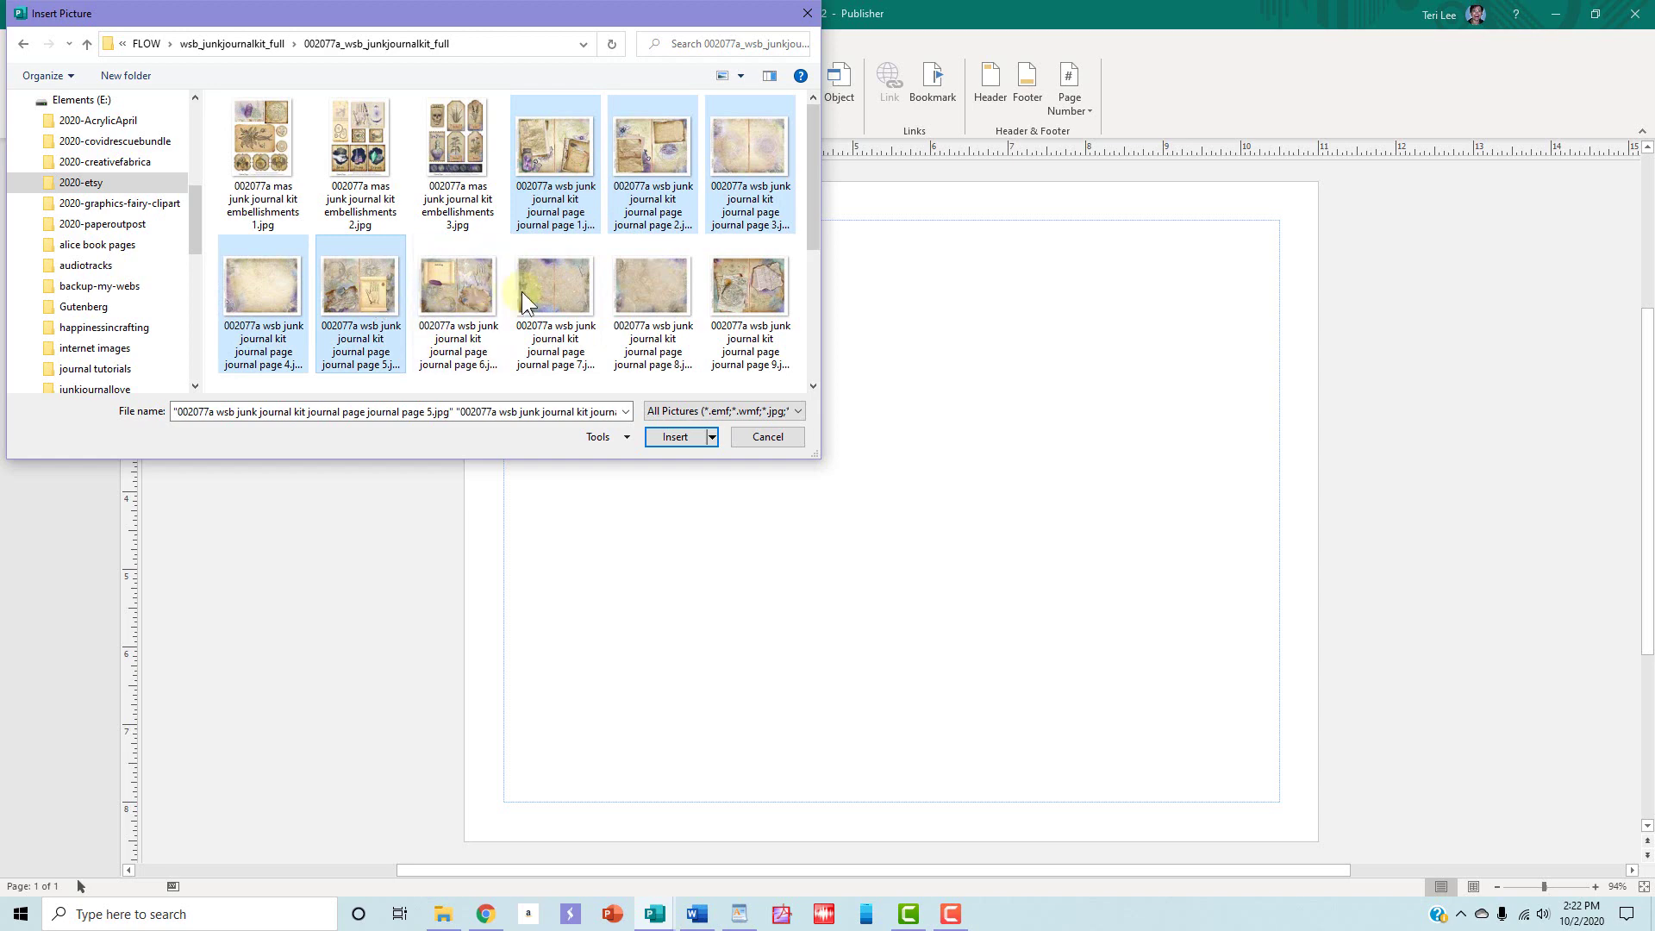
pyautogui.click(680, 441)
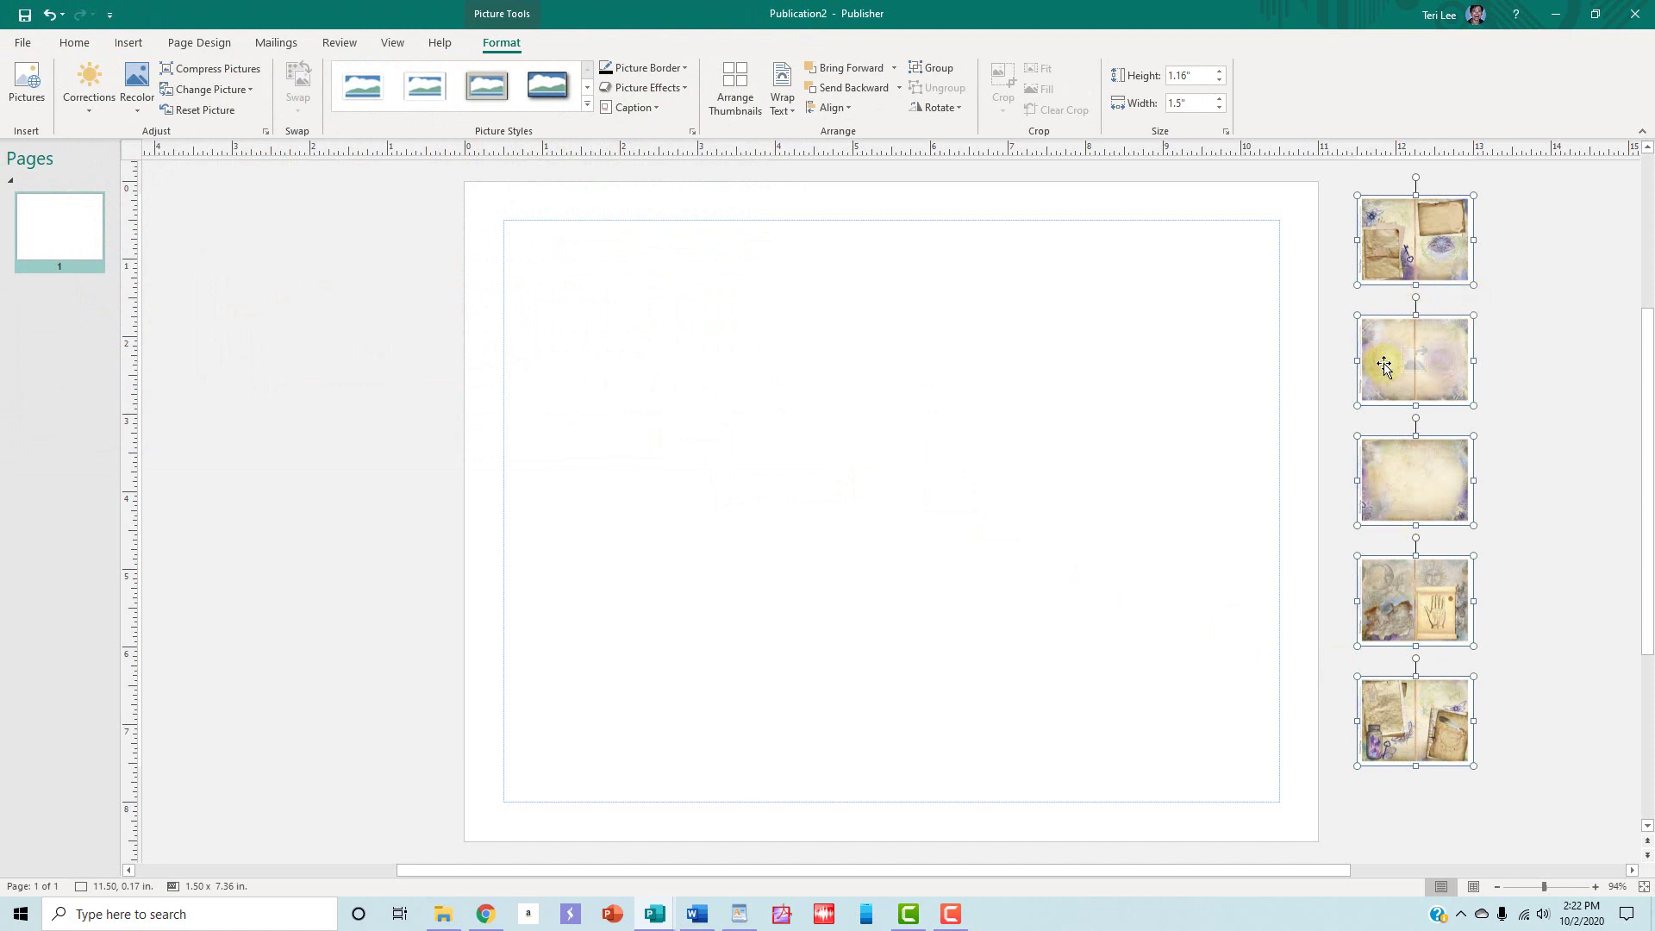
pyautogui.click(1533, 467)
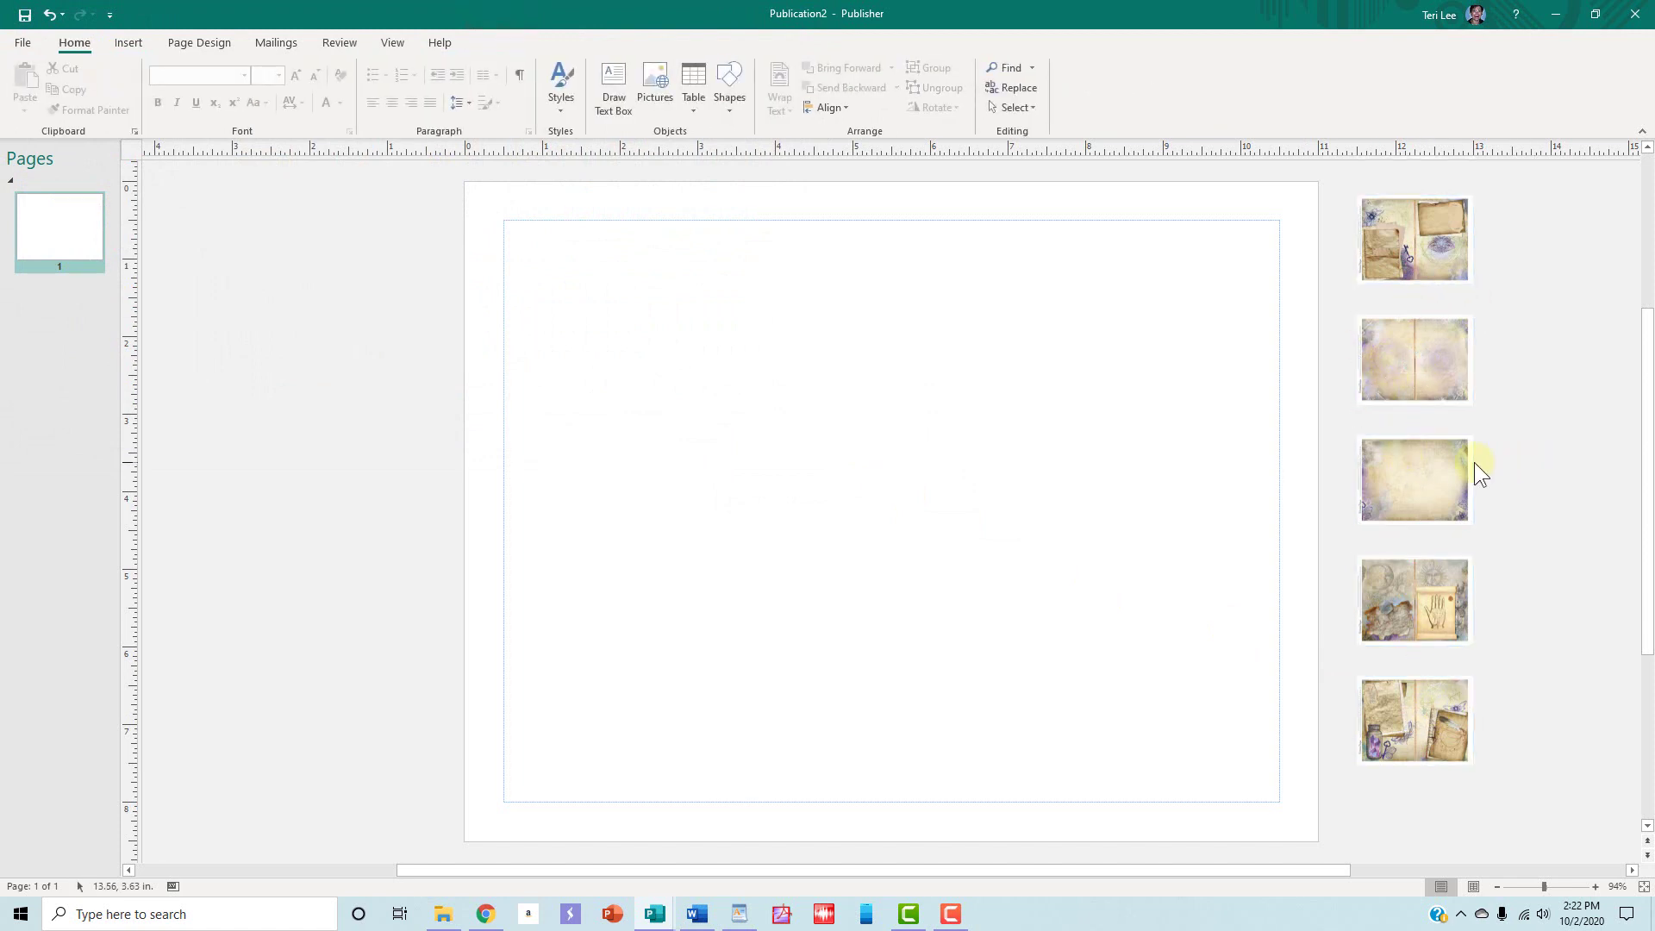
# Place the blank parchment journal picture on the page and stretch it to fill the margins, about 9.99" wide by 7.5" high.
pyautogui.click(1446, 444)
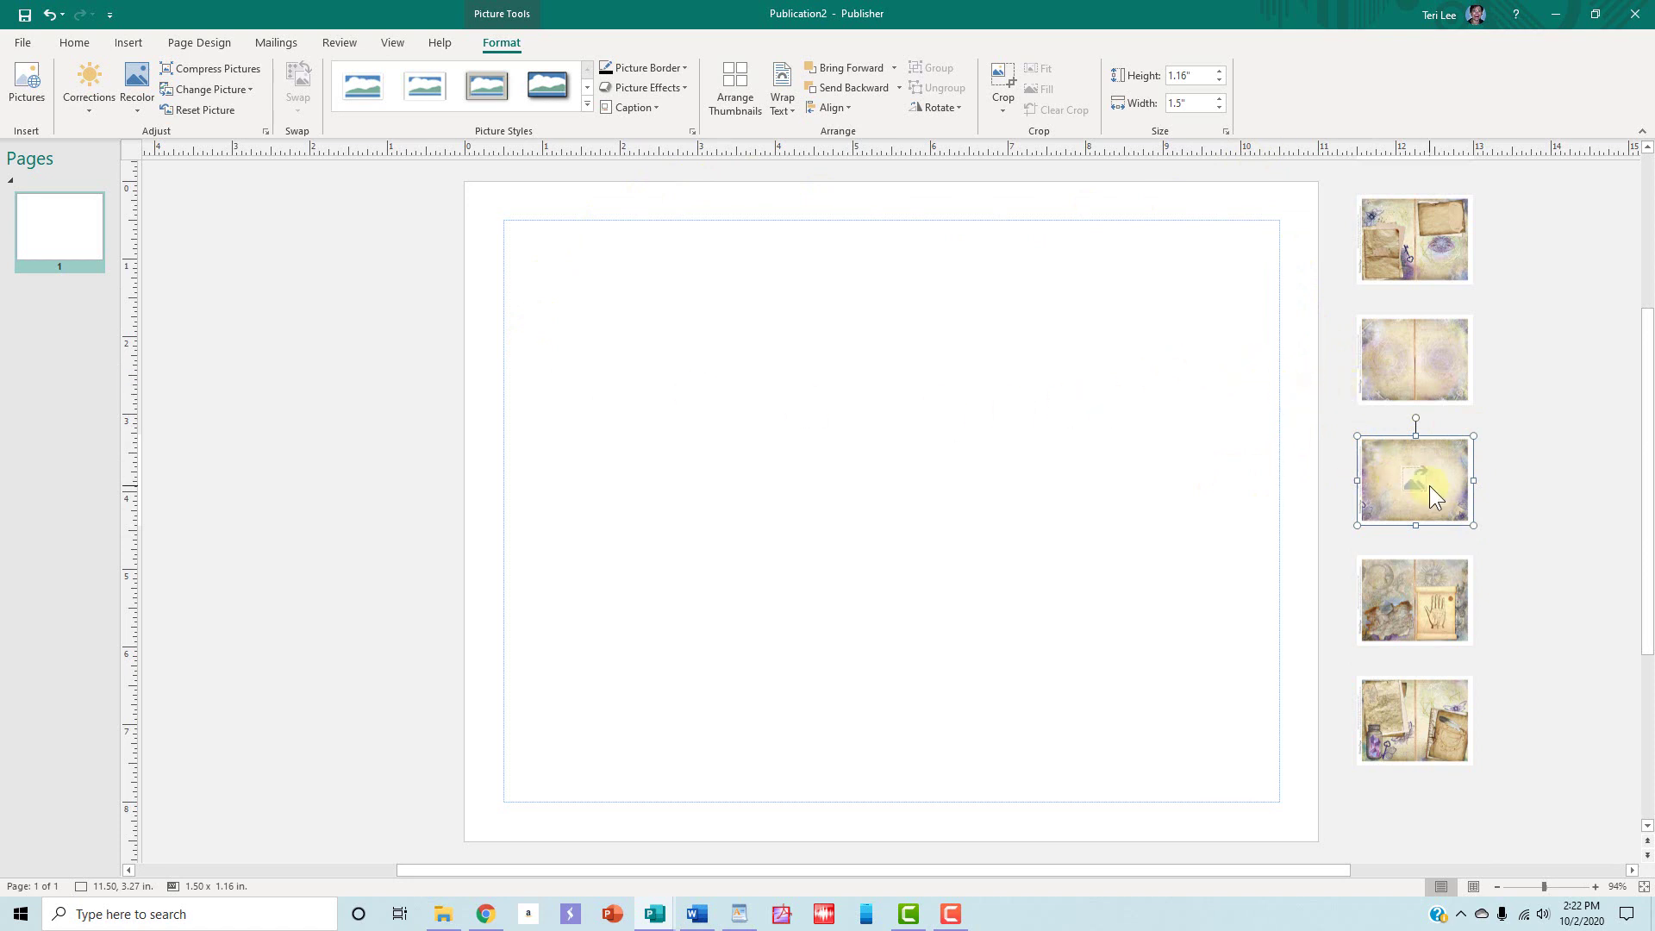
pyautogui.moveTo(1429, 488); pyautogui.dragTo(1254, 721)
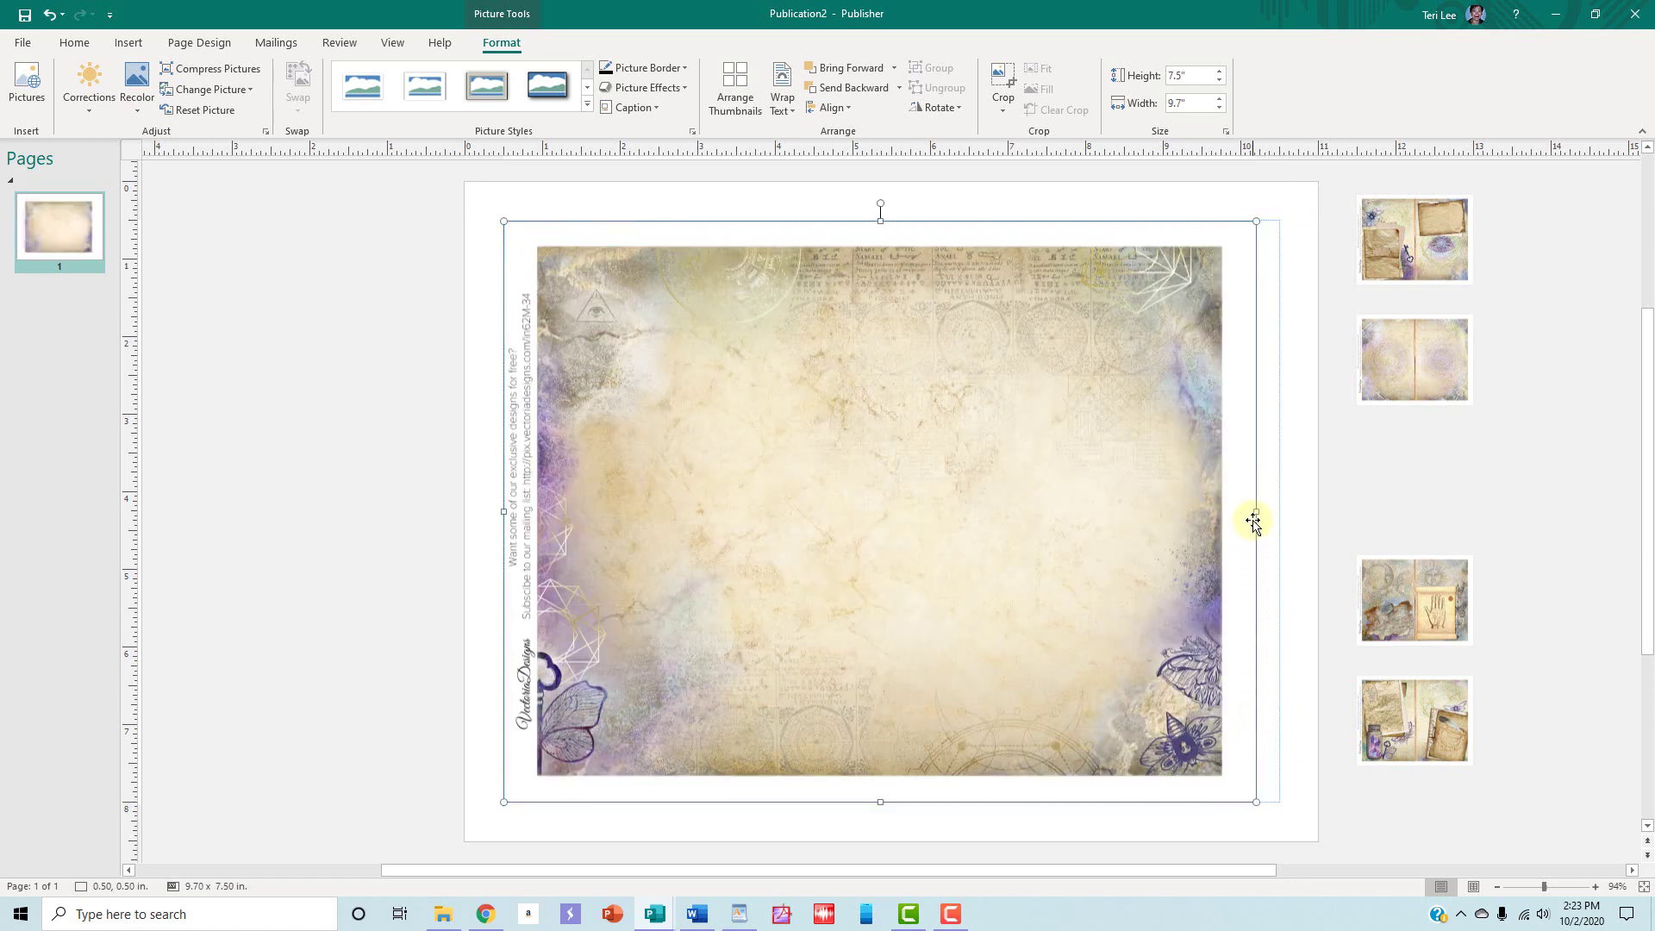
pyautogui.moveTo(1254, 514); pyautogui.dragTo(1277, 511)
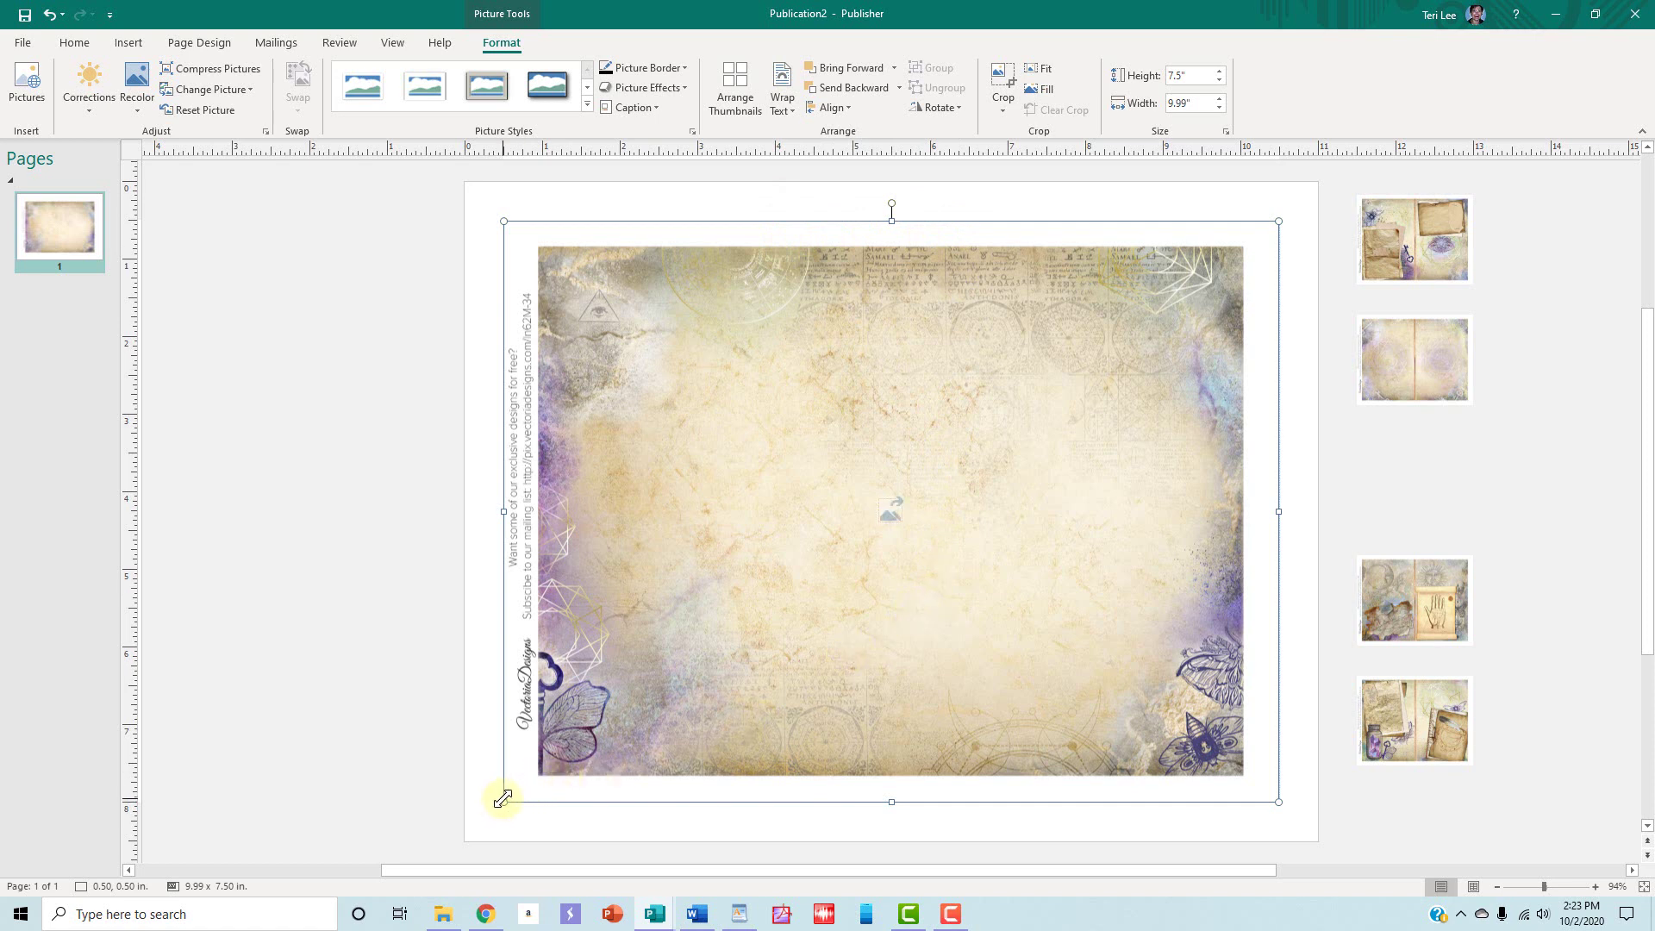
# Shrink the parchment picture to about 6.34" x 4.76" and move it off the page into the scratch area on its left.
pyautogui.moveTo(503, 802); pyautogui.dragTo(614, 718)
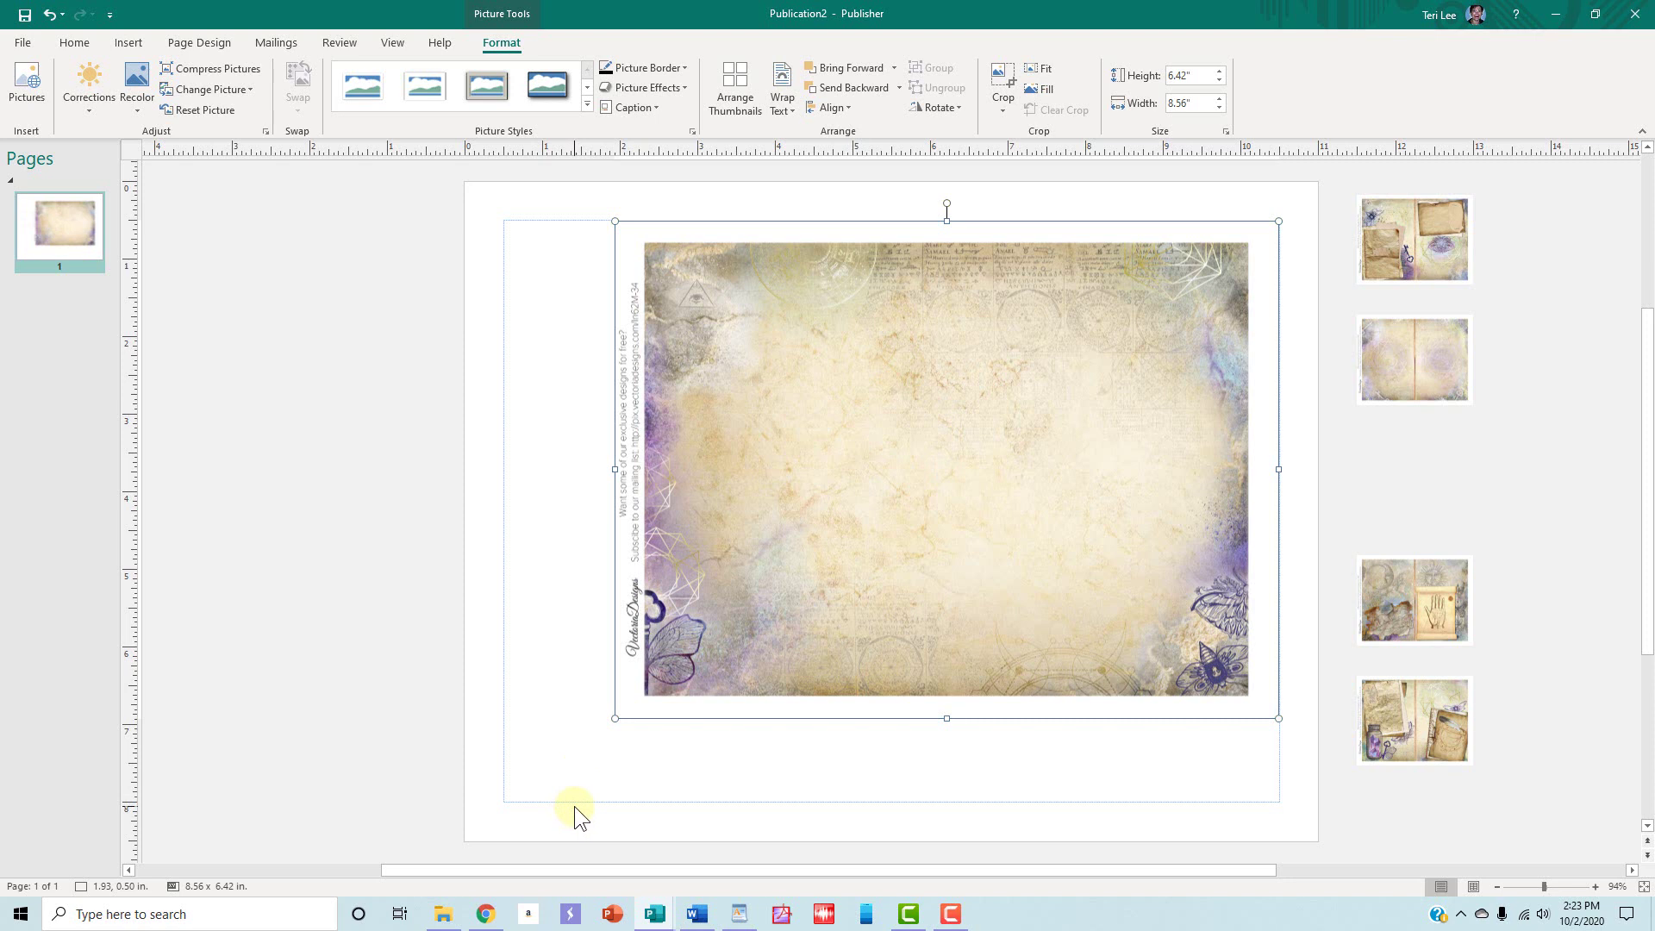
pyautogui.moveTo(771, 421); pyautogui.dragTo(191, 472)
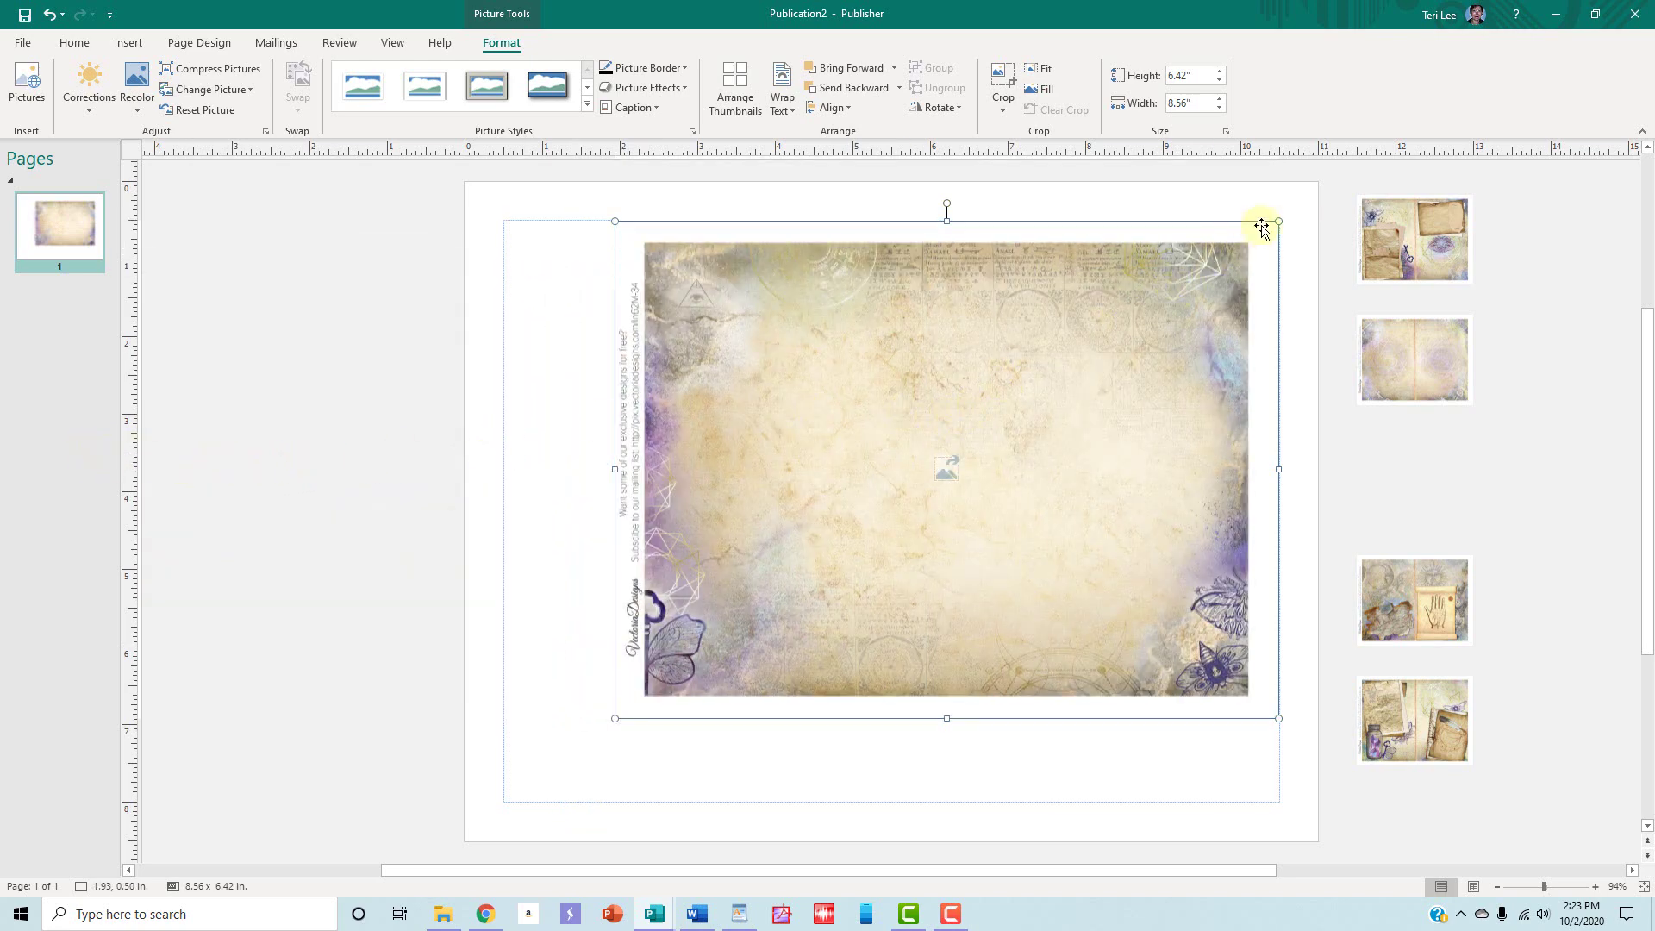
pyautogui.moveTo(1278, 221); pyautogui.dragTo(1109, 379)
pyautogui.moveTo(1031, 483); pyautogui.dragTo(348, 503)
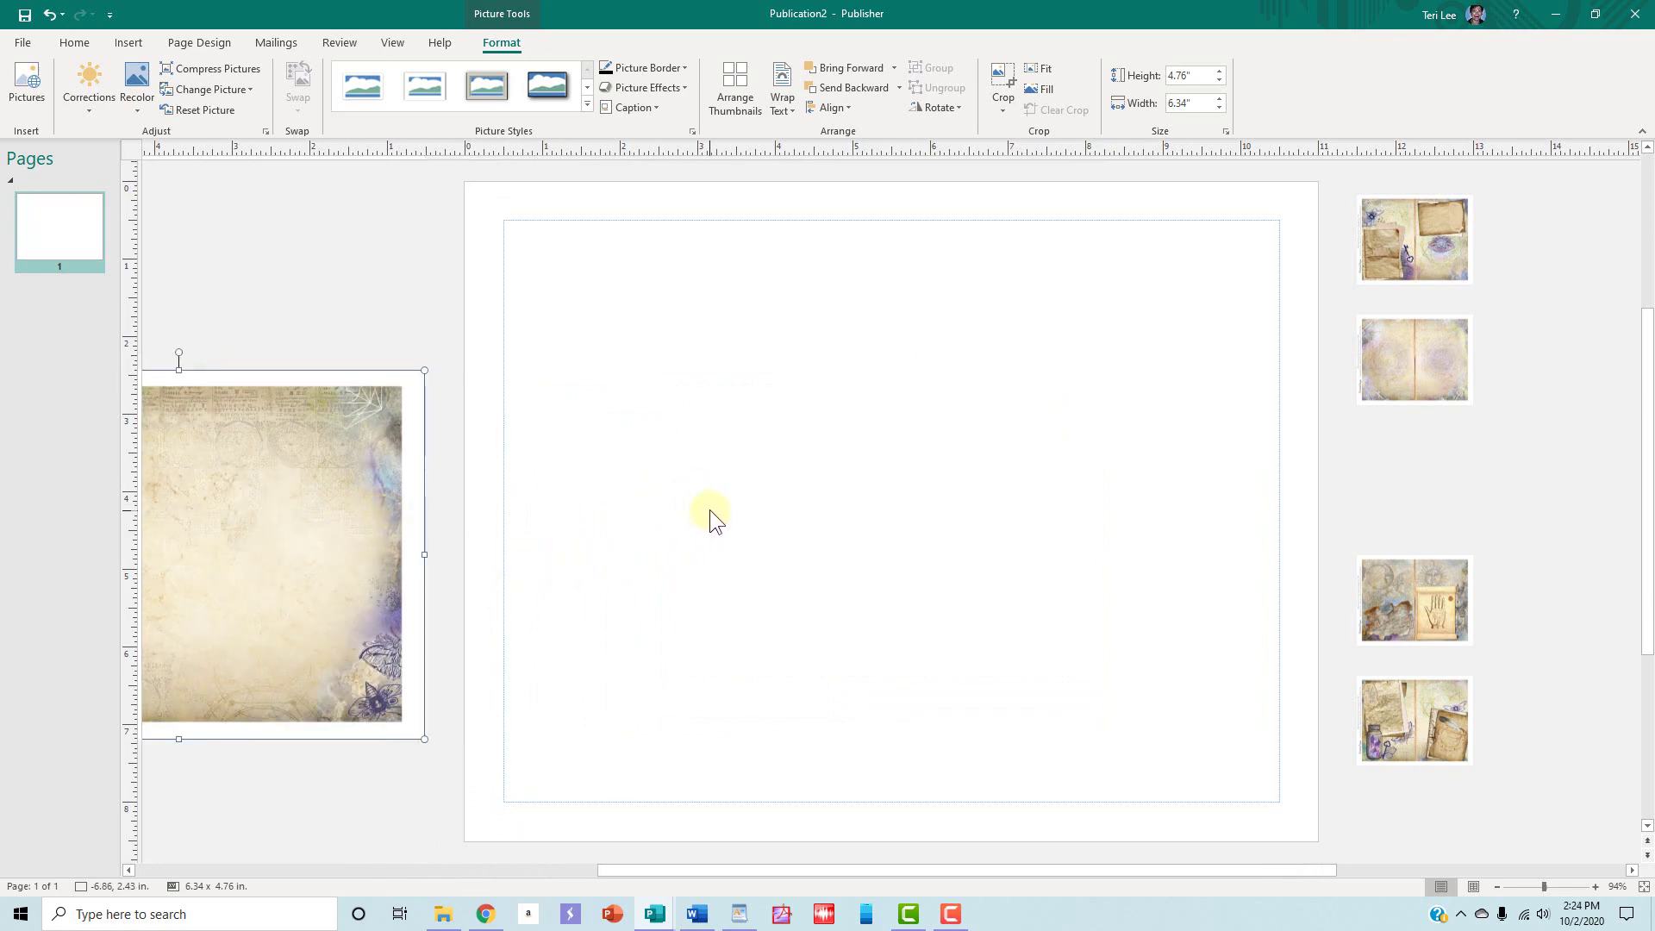
# Draw a rectangle about 9.99" x 7.52" covering the area inside the page margins.
pyautogui.click(204, 43)
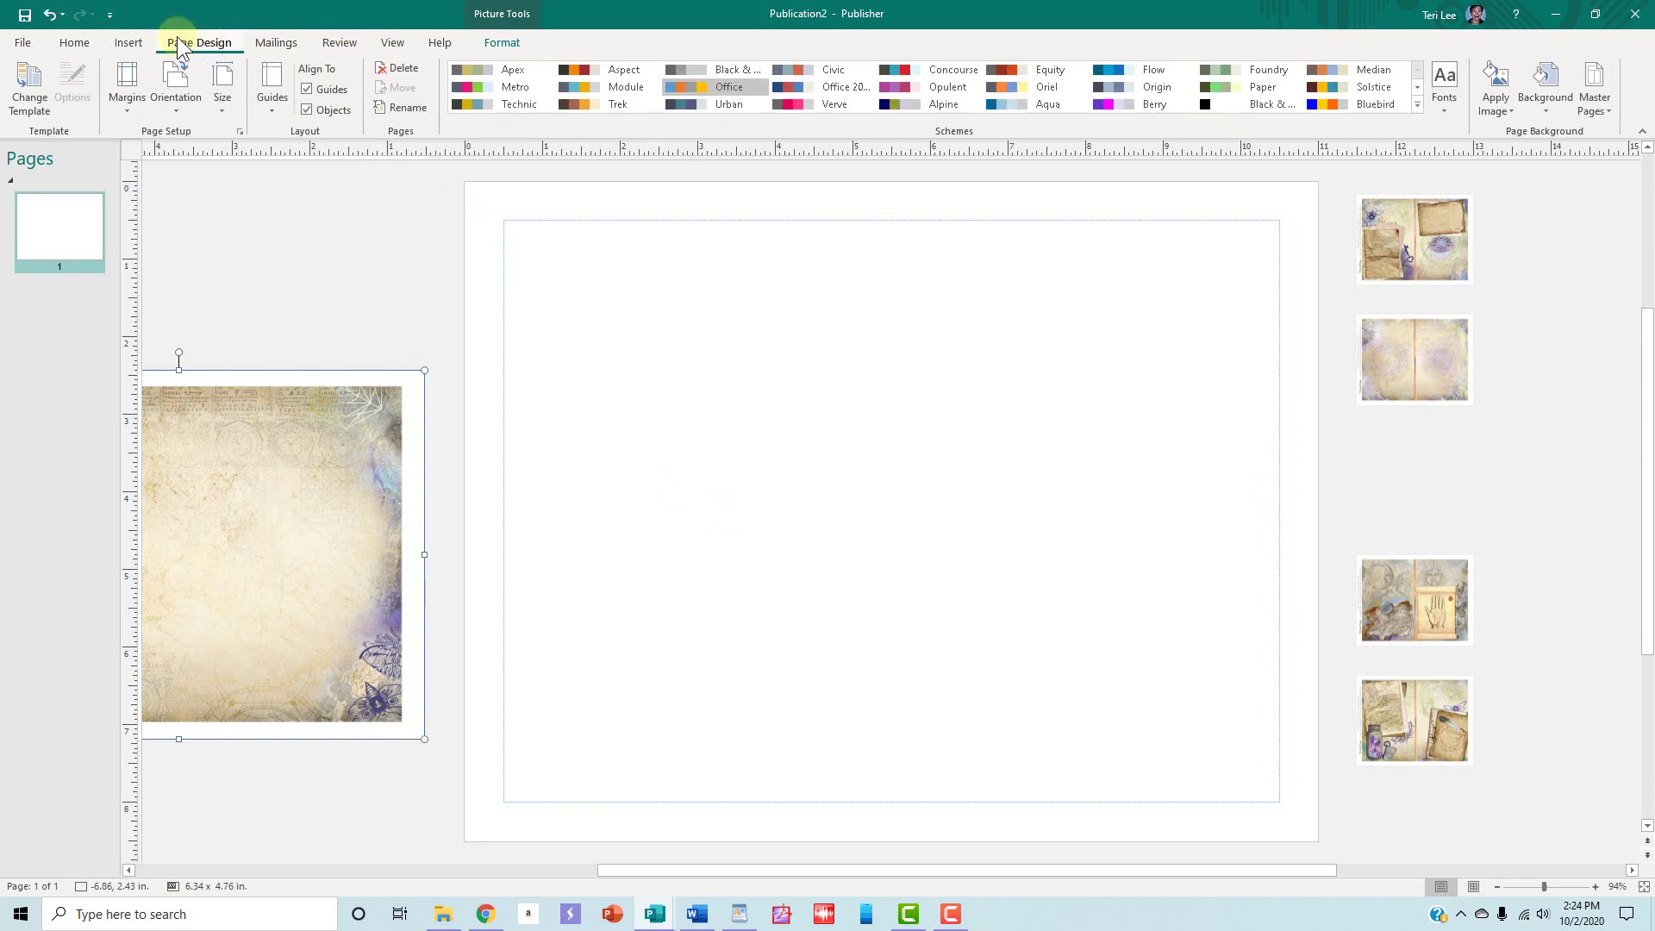
pyautogui.click(129, 40)
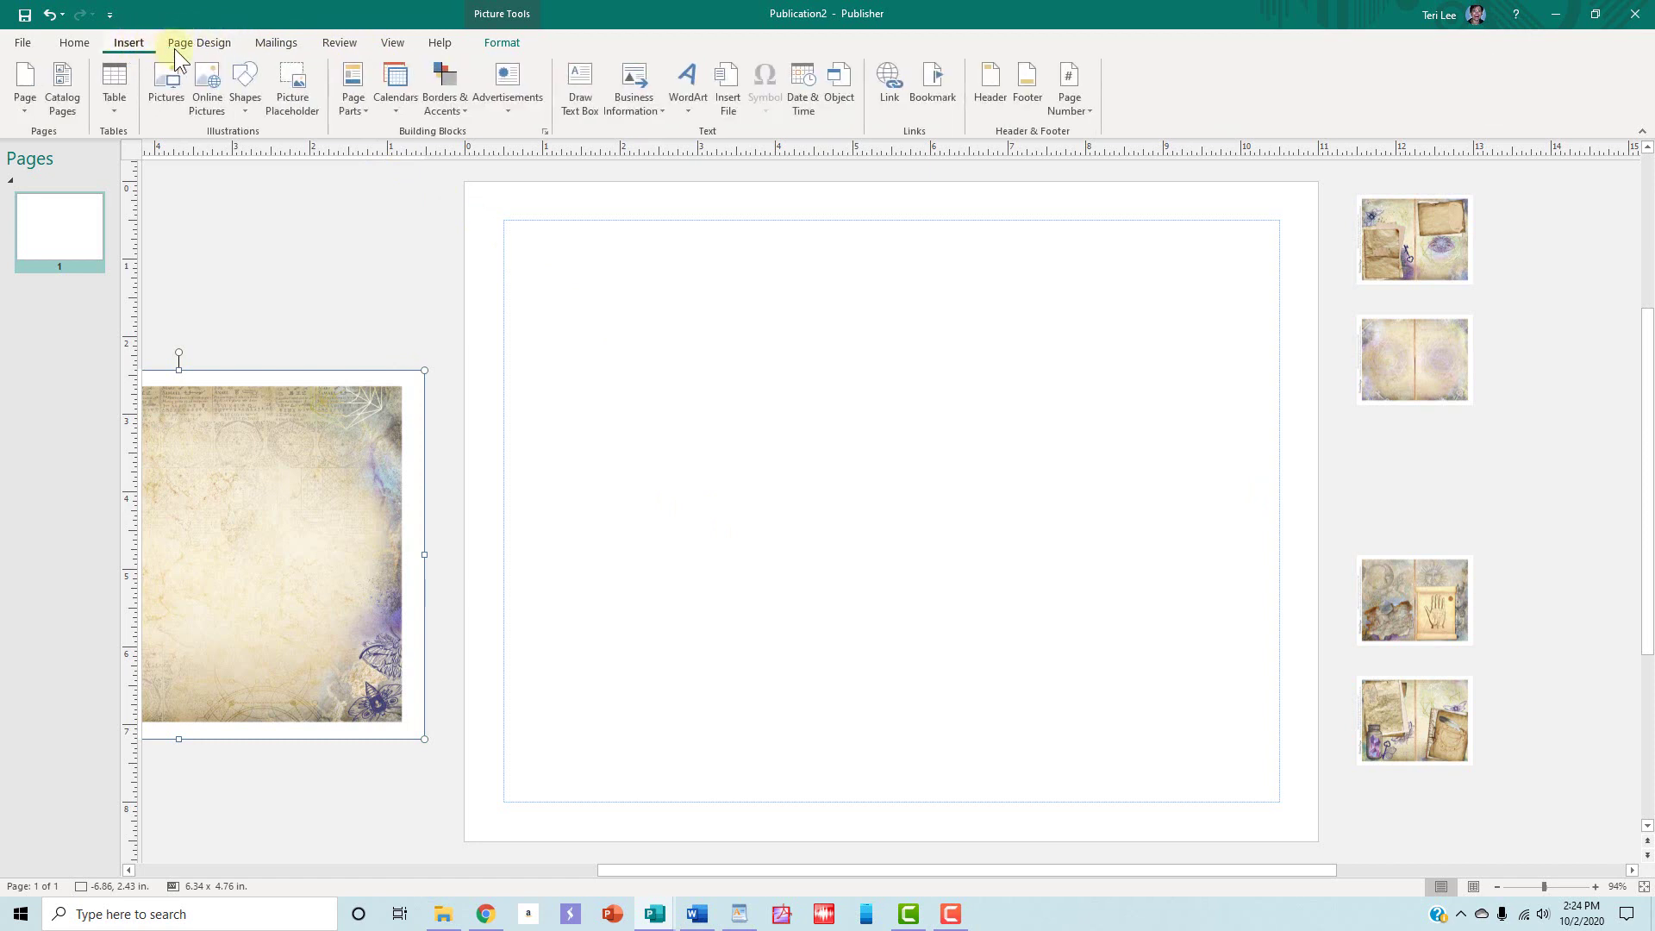
pyautogui.click(245, 102)
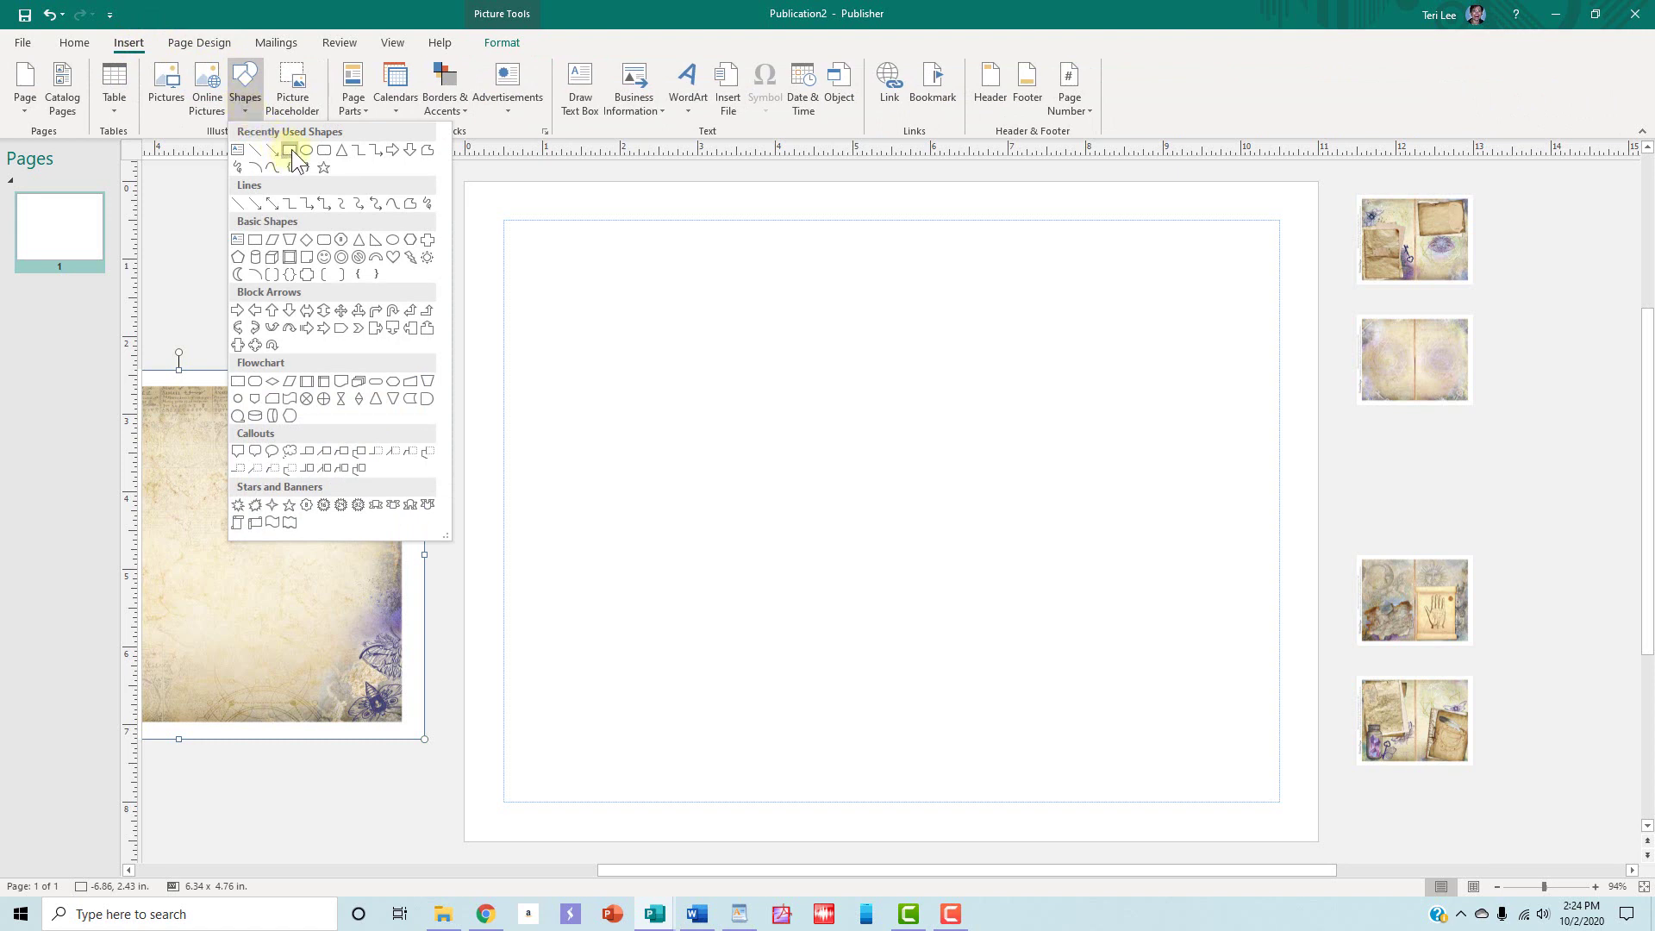
pyautogui.click(291, 150)
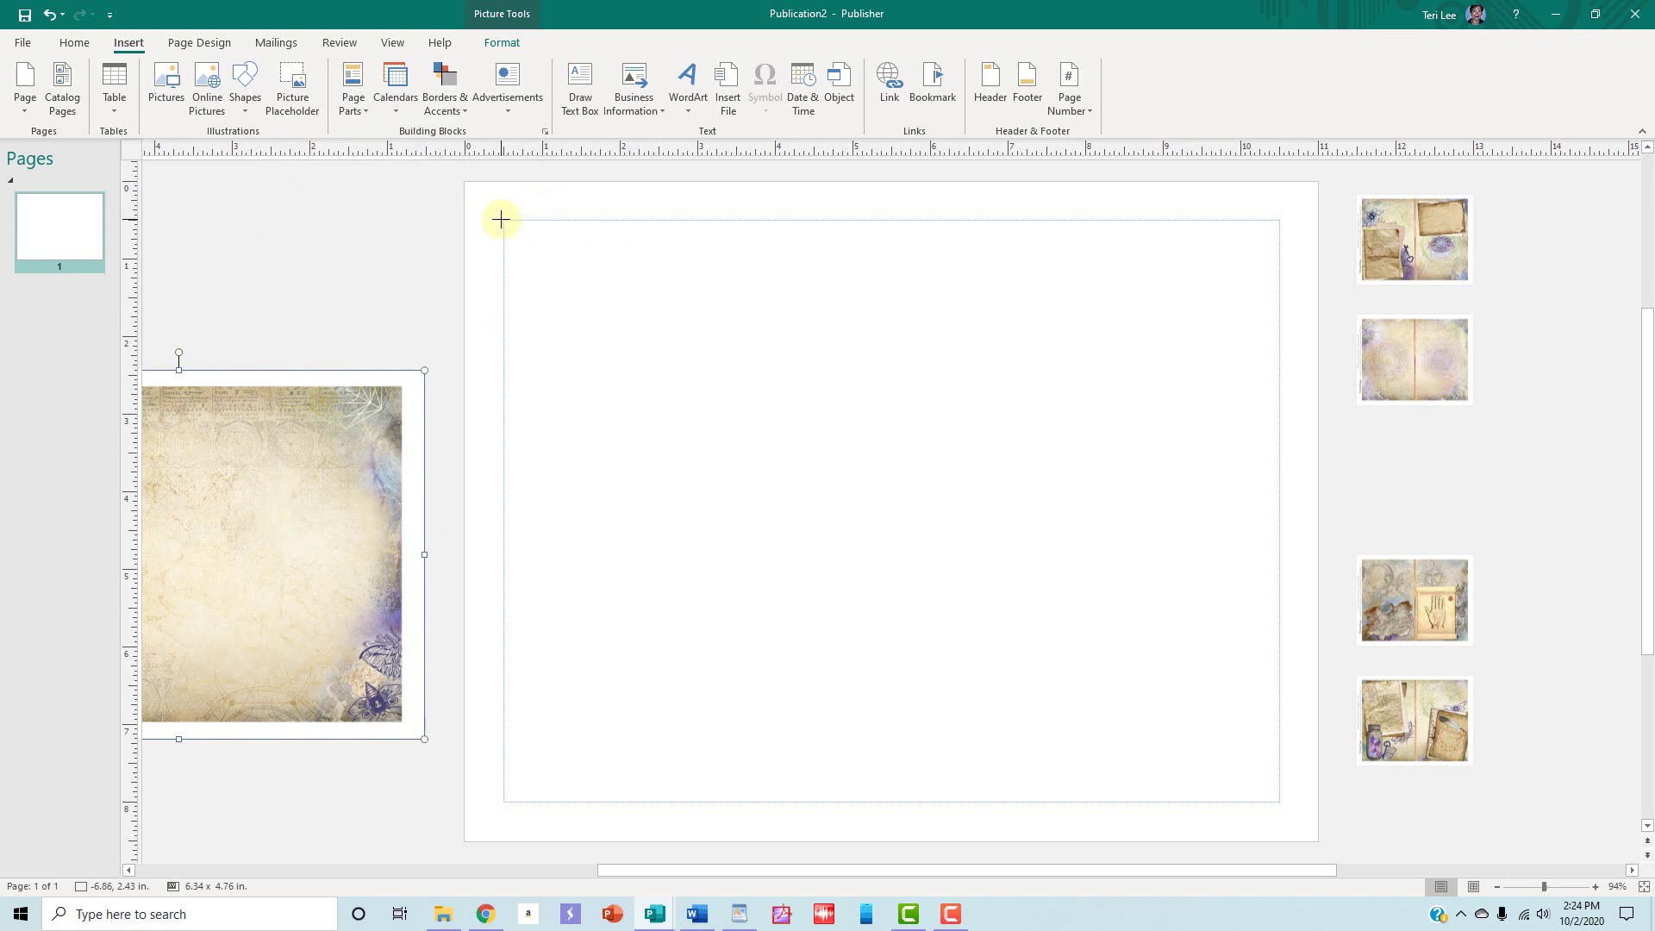
pyautogui.moveTo(501, 219)
pyautogui.mouseDown()
pyautogui.moveTo(629, 370)
pyautogui.moveTo(1241, 753)
pyautogui.moveTo(1278, 802)
pyautogui.mouseUp()
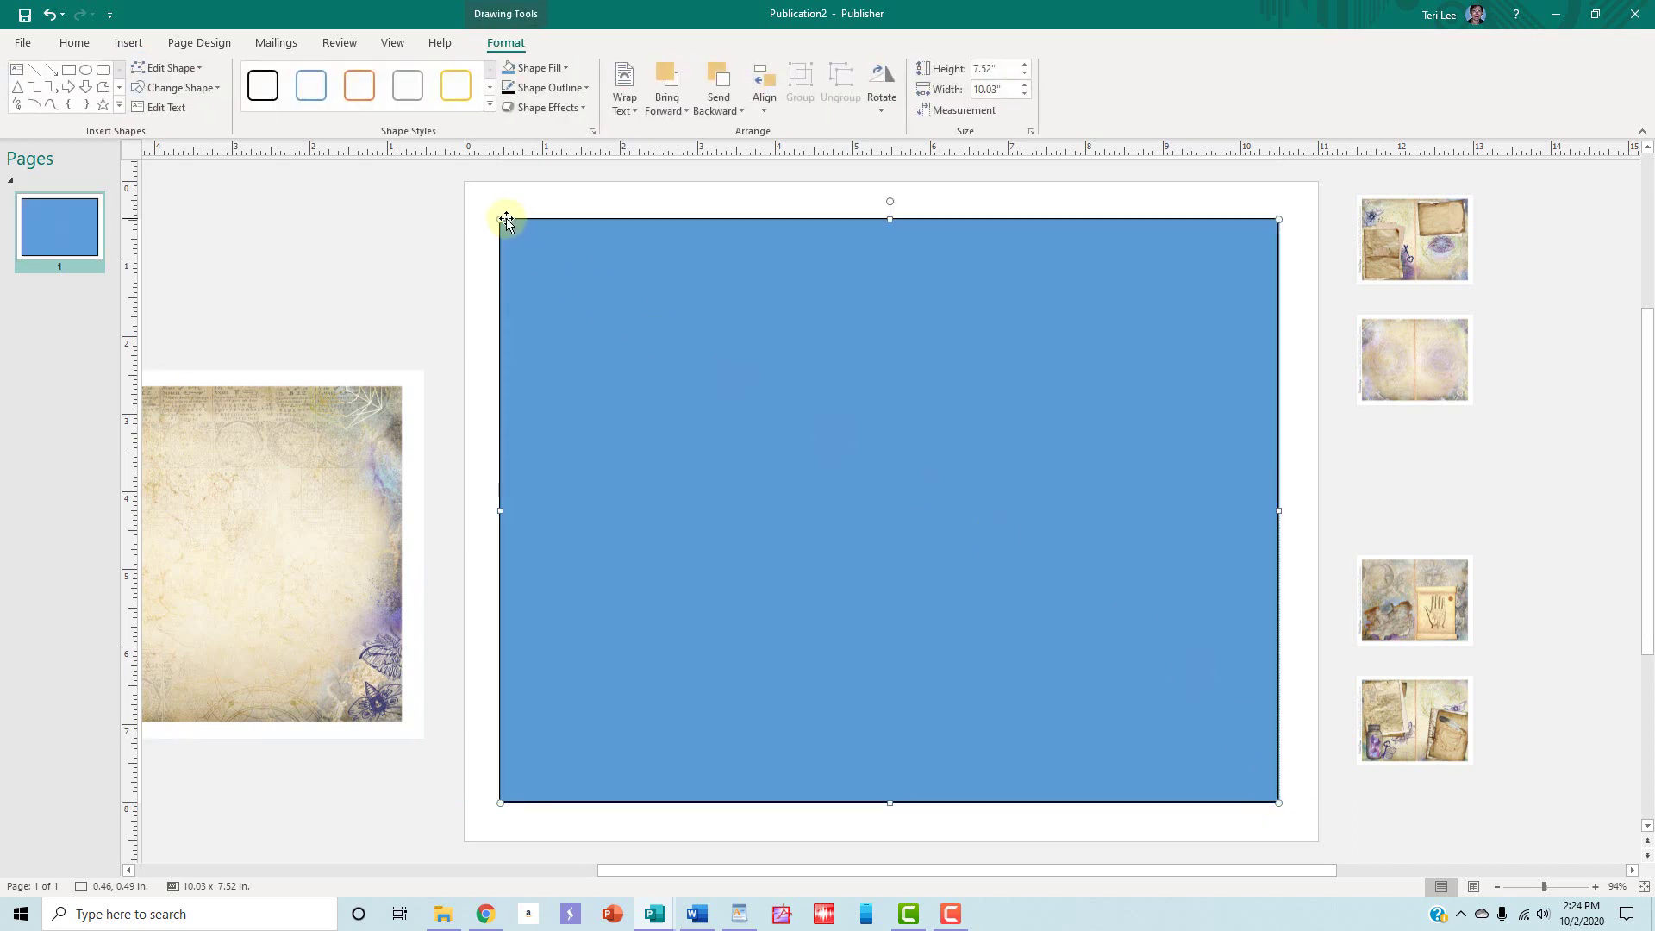
pyautogui.moveTo(500, 220); pyautogui.dragTo(503, 220)
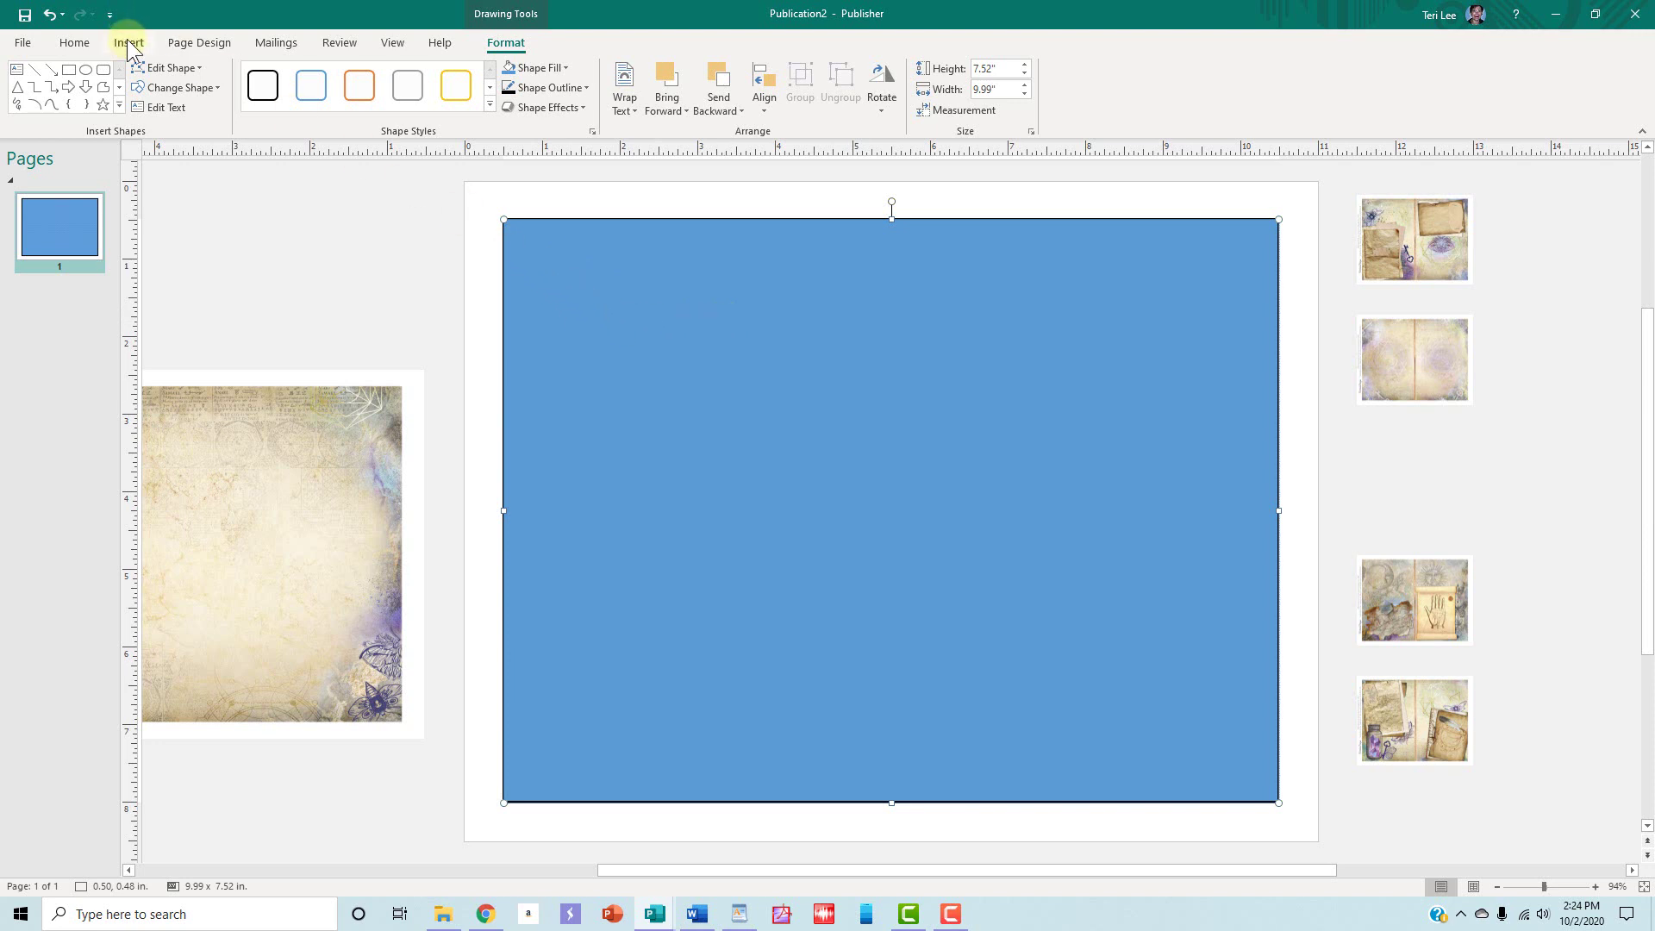
# Set the page margins to Narrow (0.25") and enlarge the blue rectangle to the new guides, about 10.50" x 7.96".
pyautogui.click(178, 41)
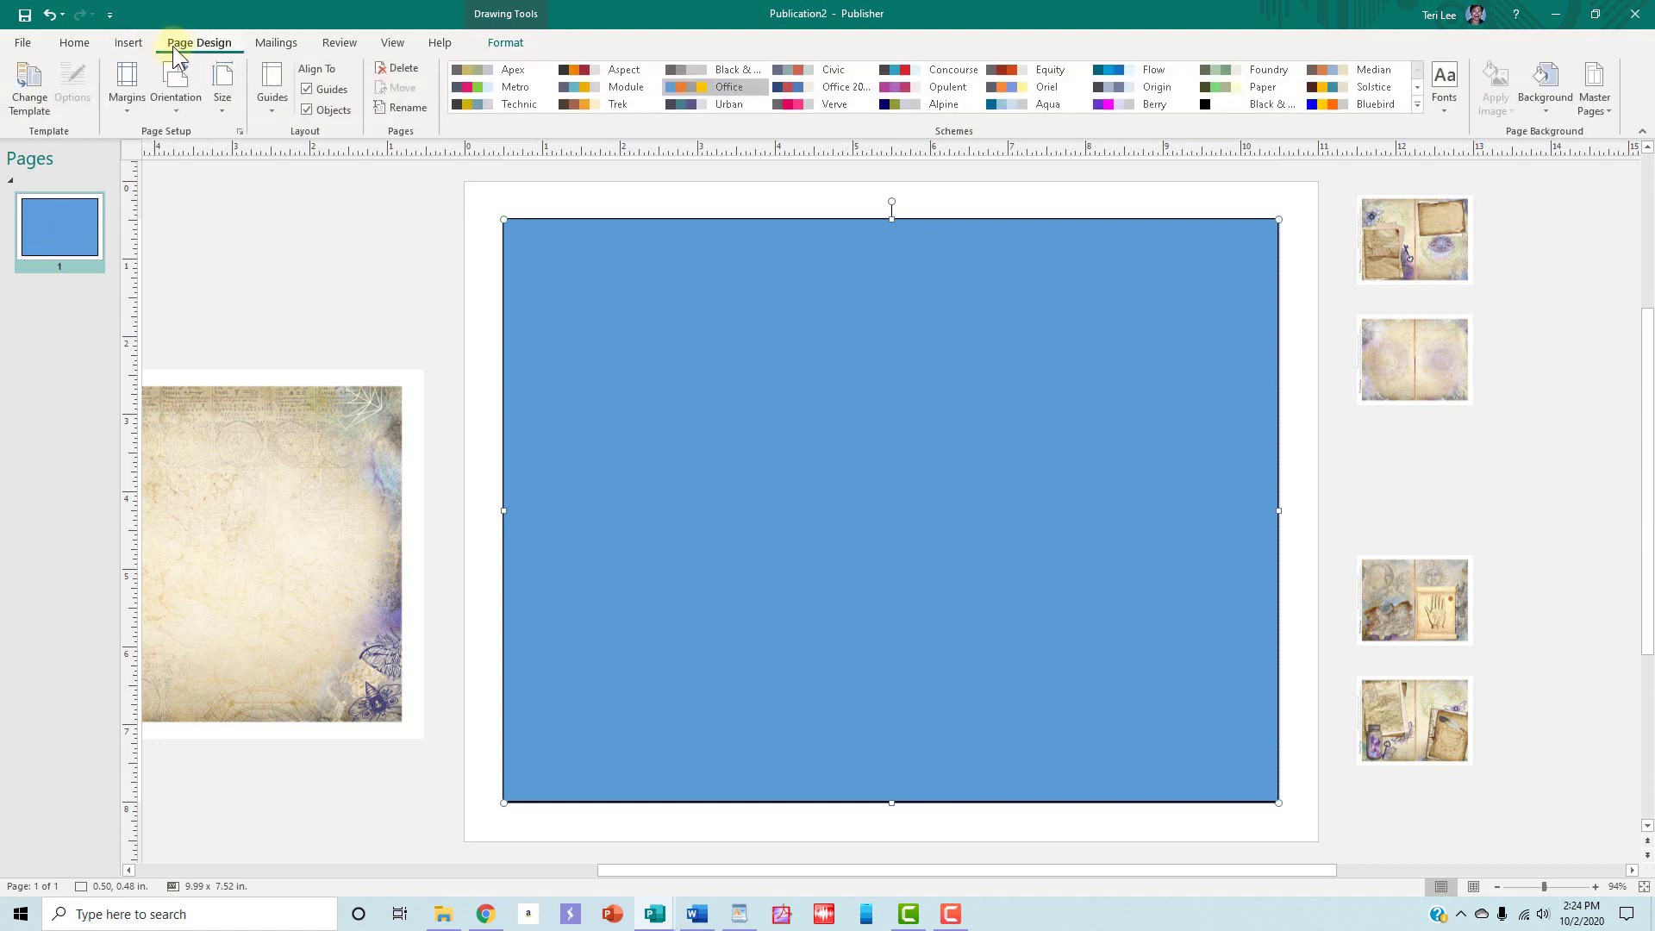
pyautogui.click(127, 84)
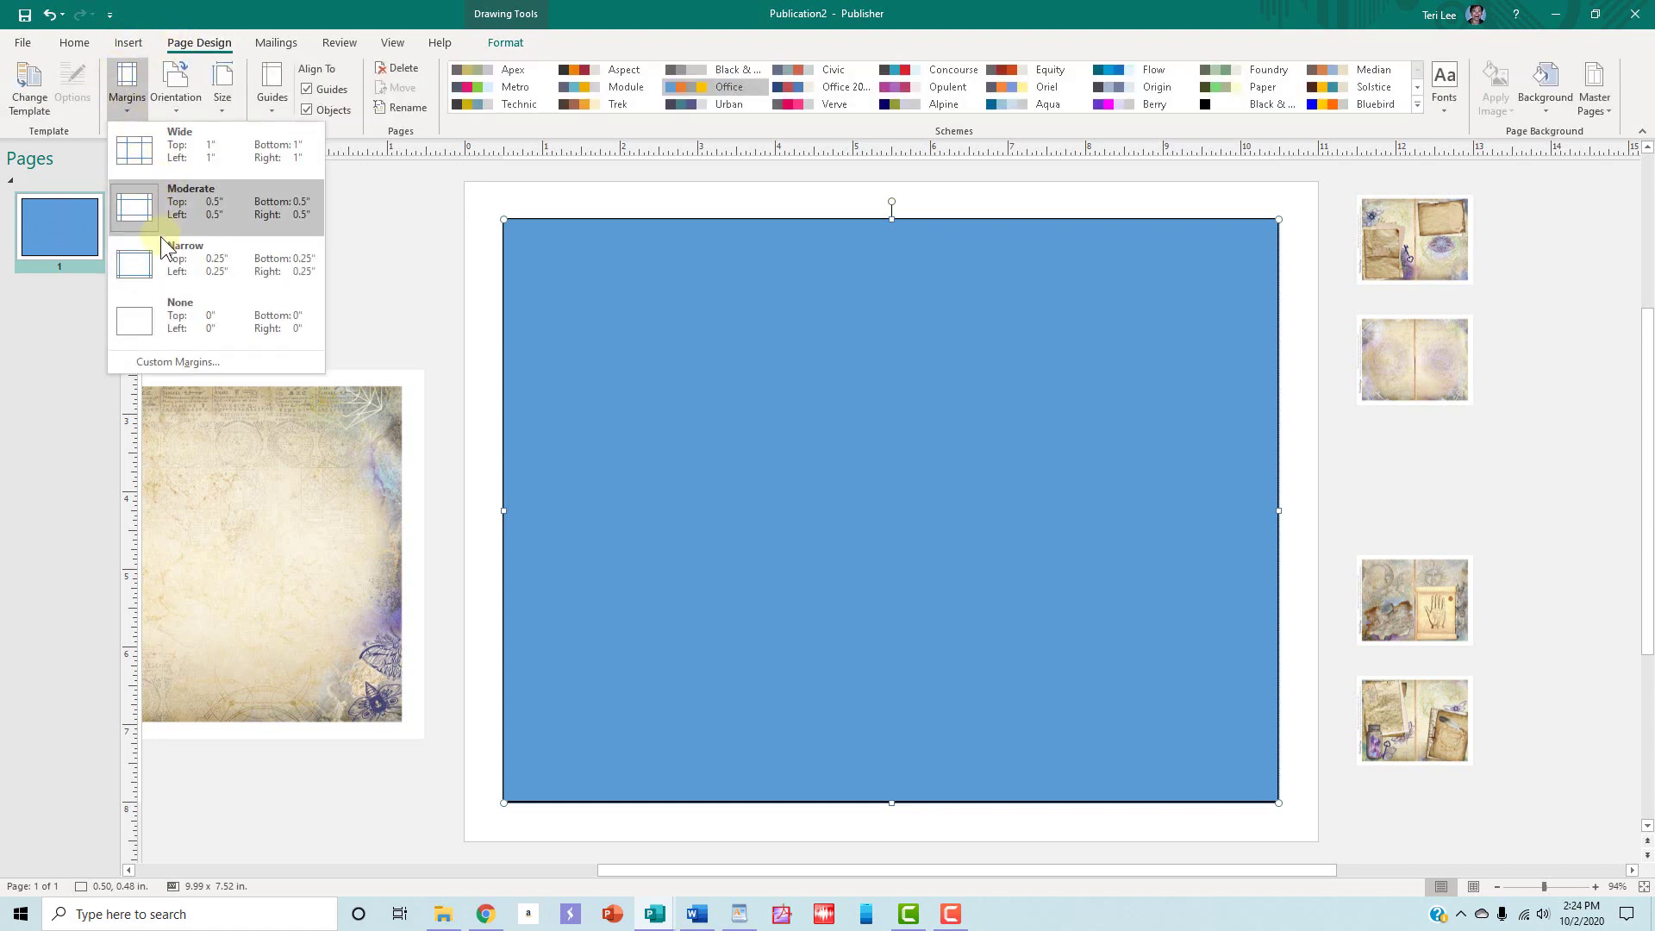
pyautogui.click(181, 261)
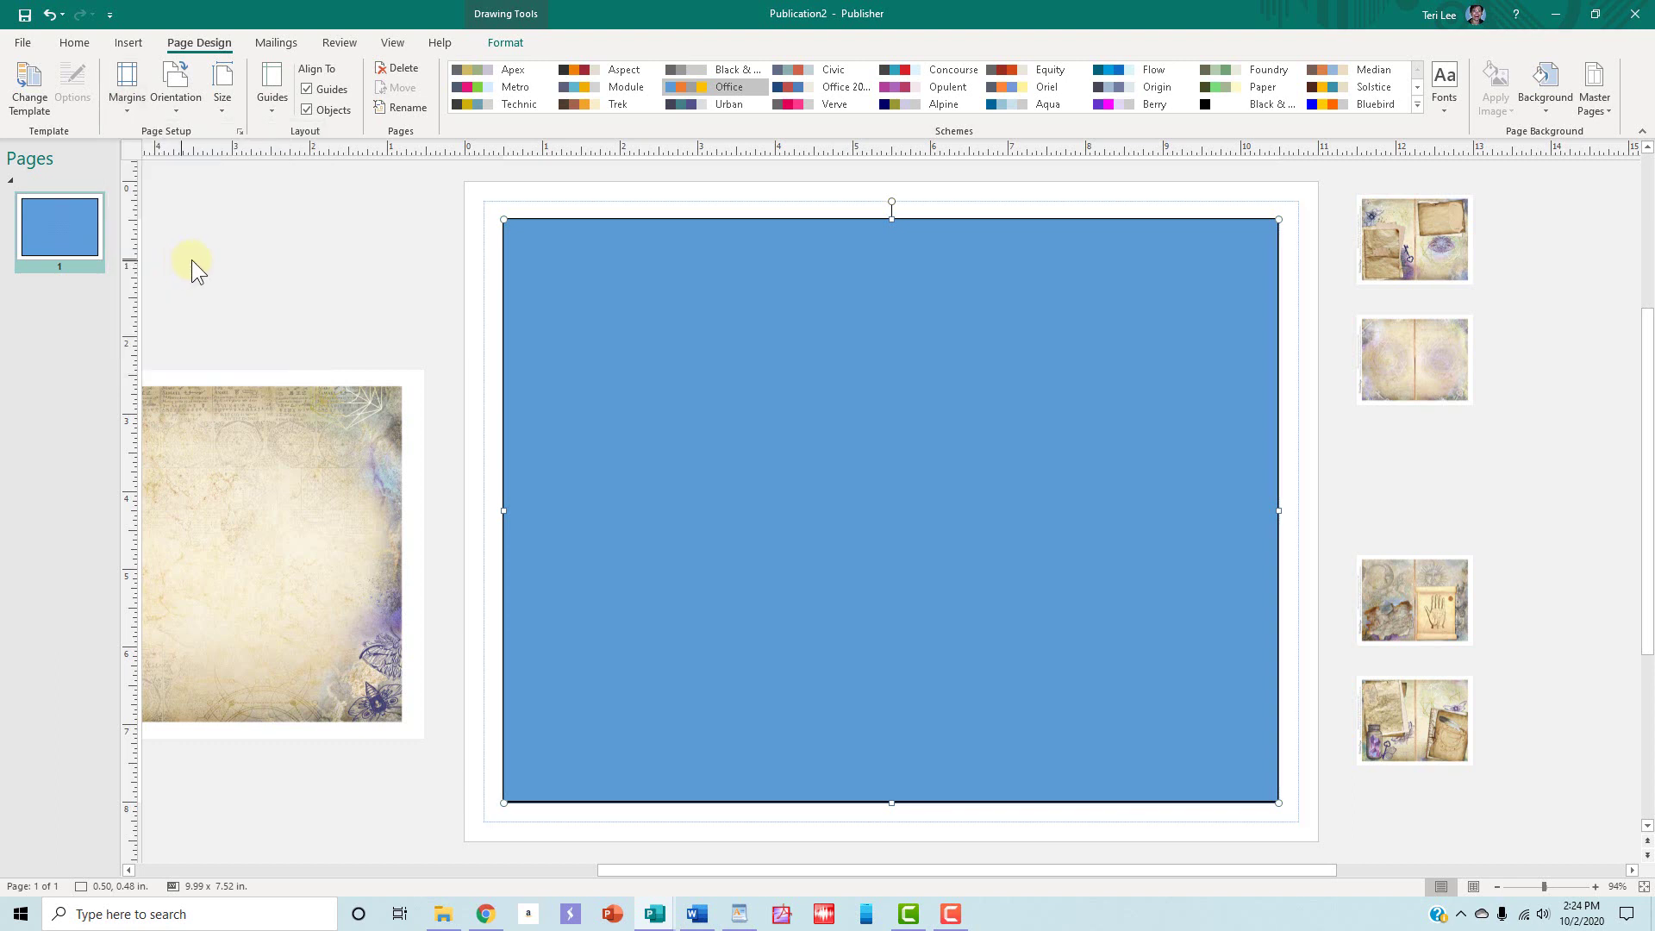
pyautogui.moveTo(502, 217); pyautogui.dragTo(481, 204)
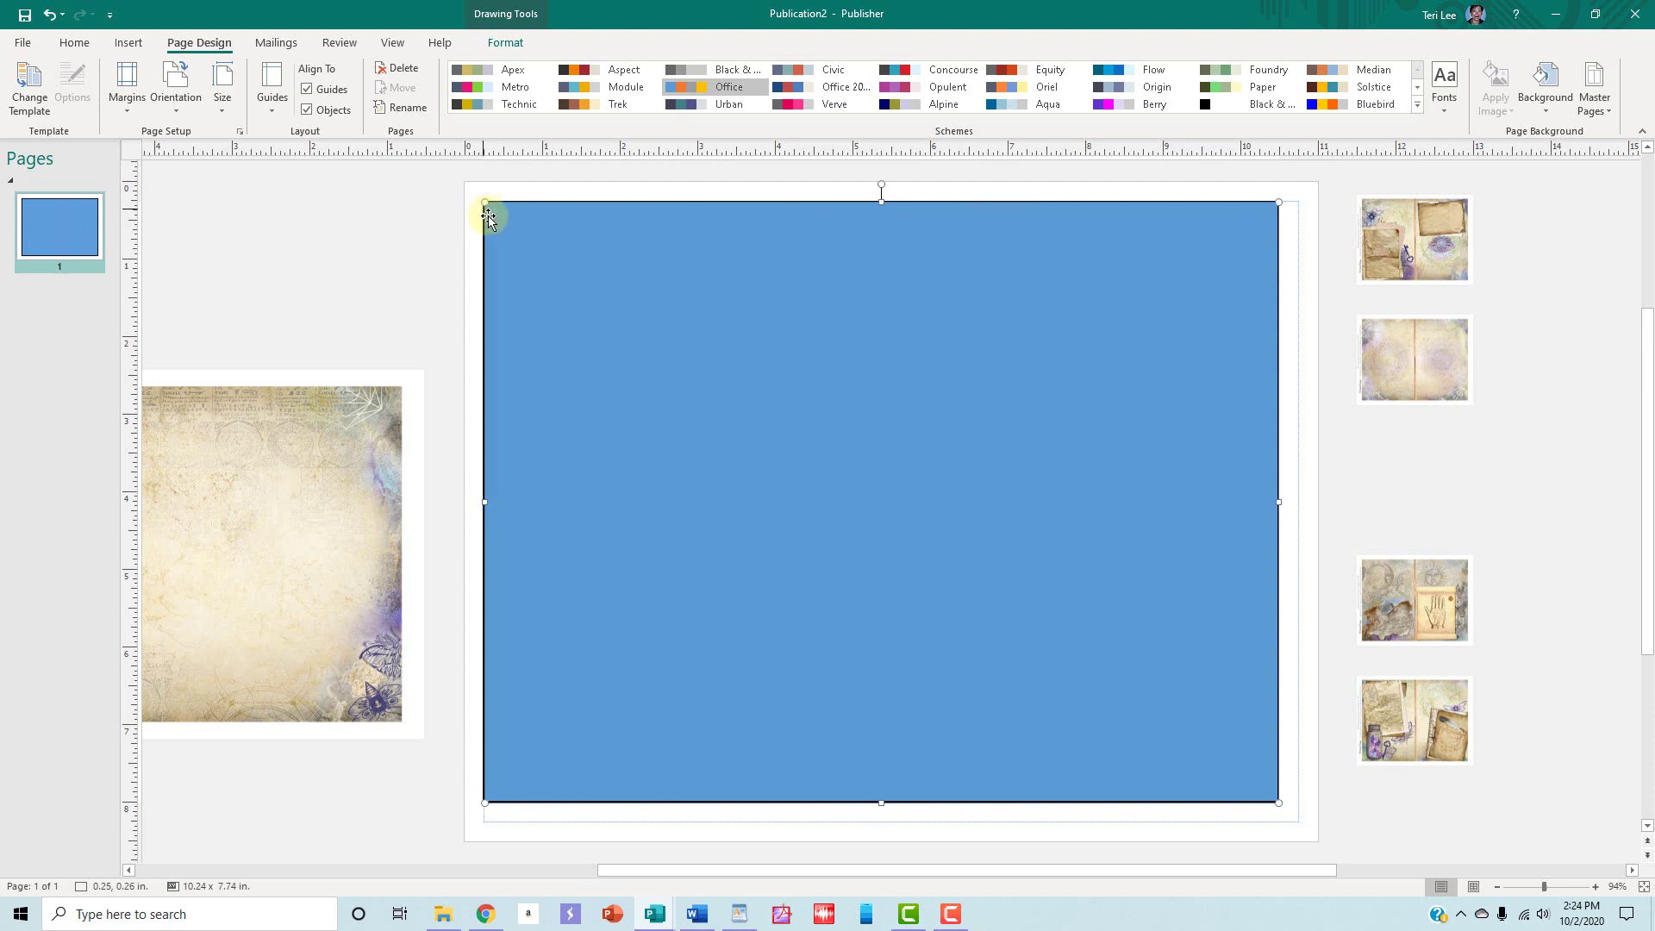
pyautogui.moveTo(1278, 803); pyautogui.dragTo(1298, 818)
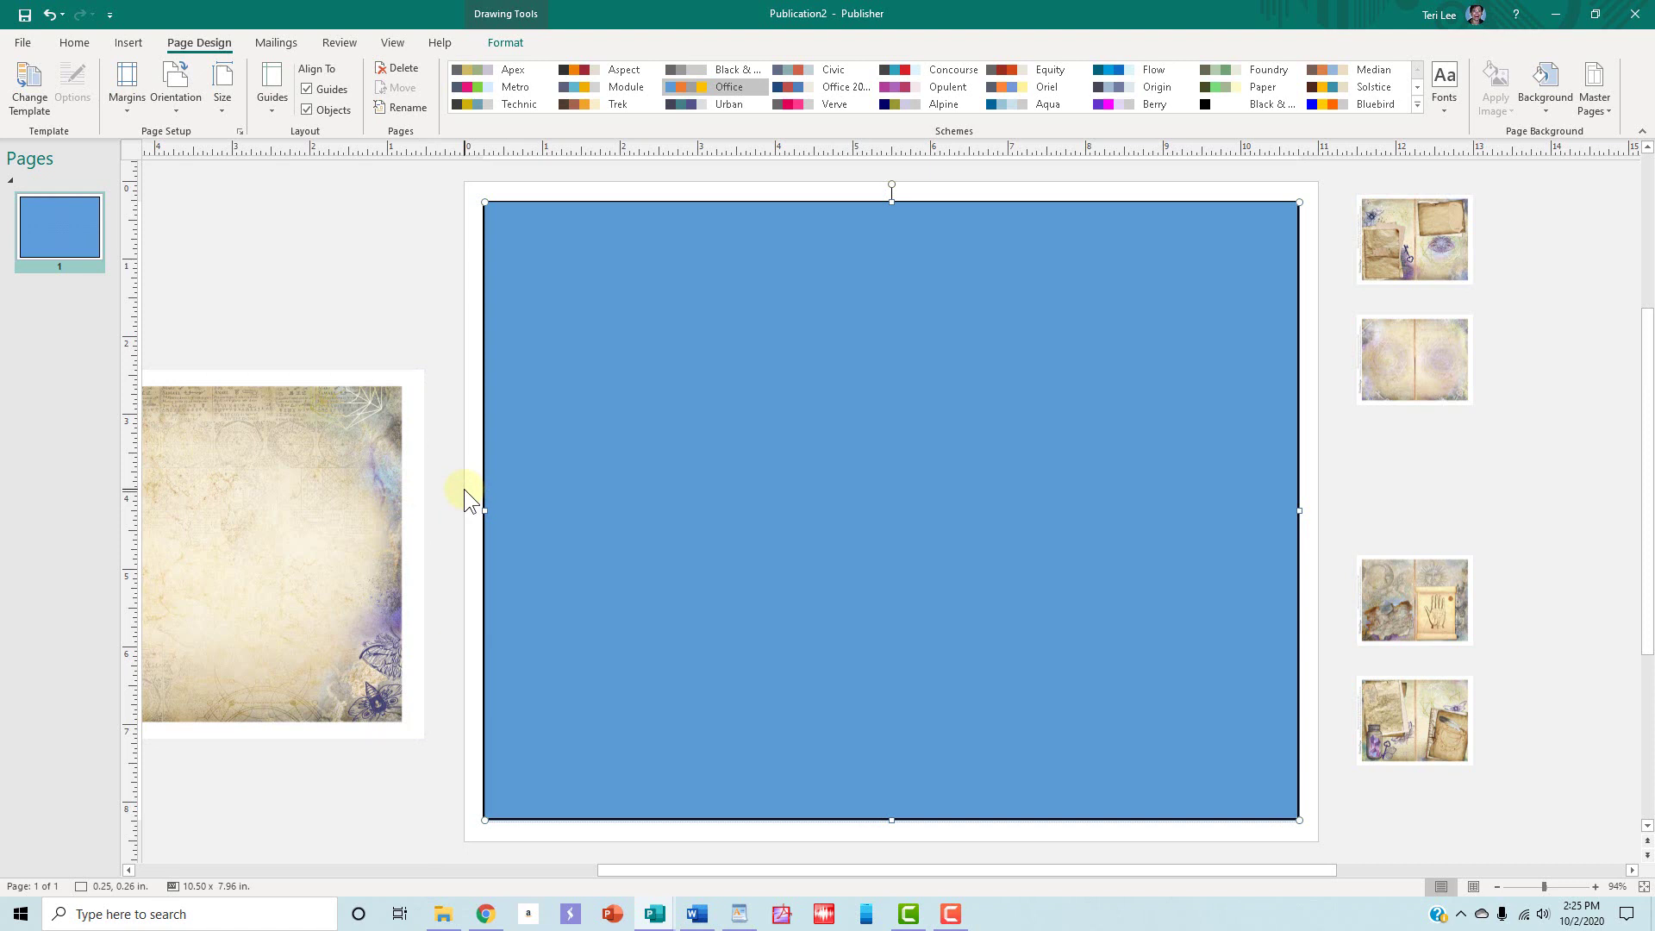
# Format the blue rectangle with a fill transparency of 60%.
pyautogui.rightClick(917, 265)
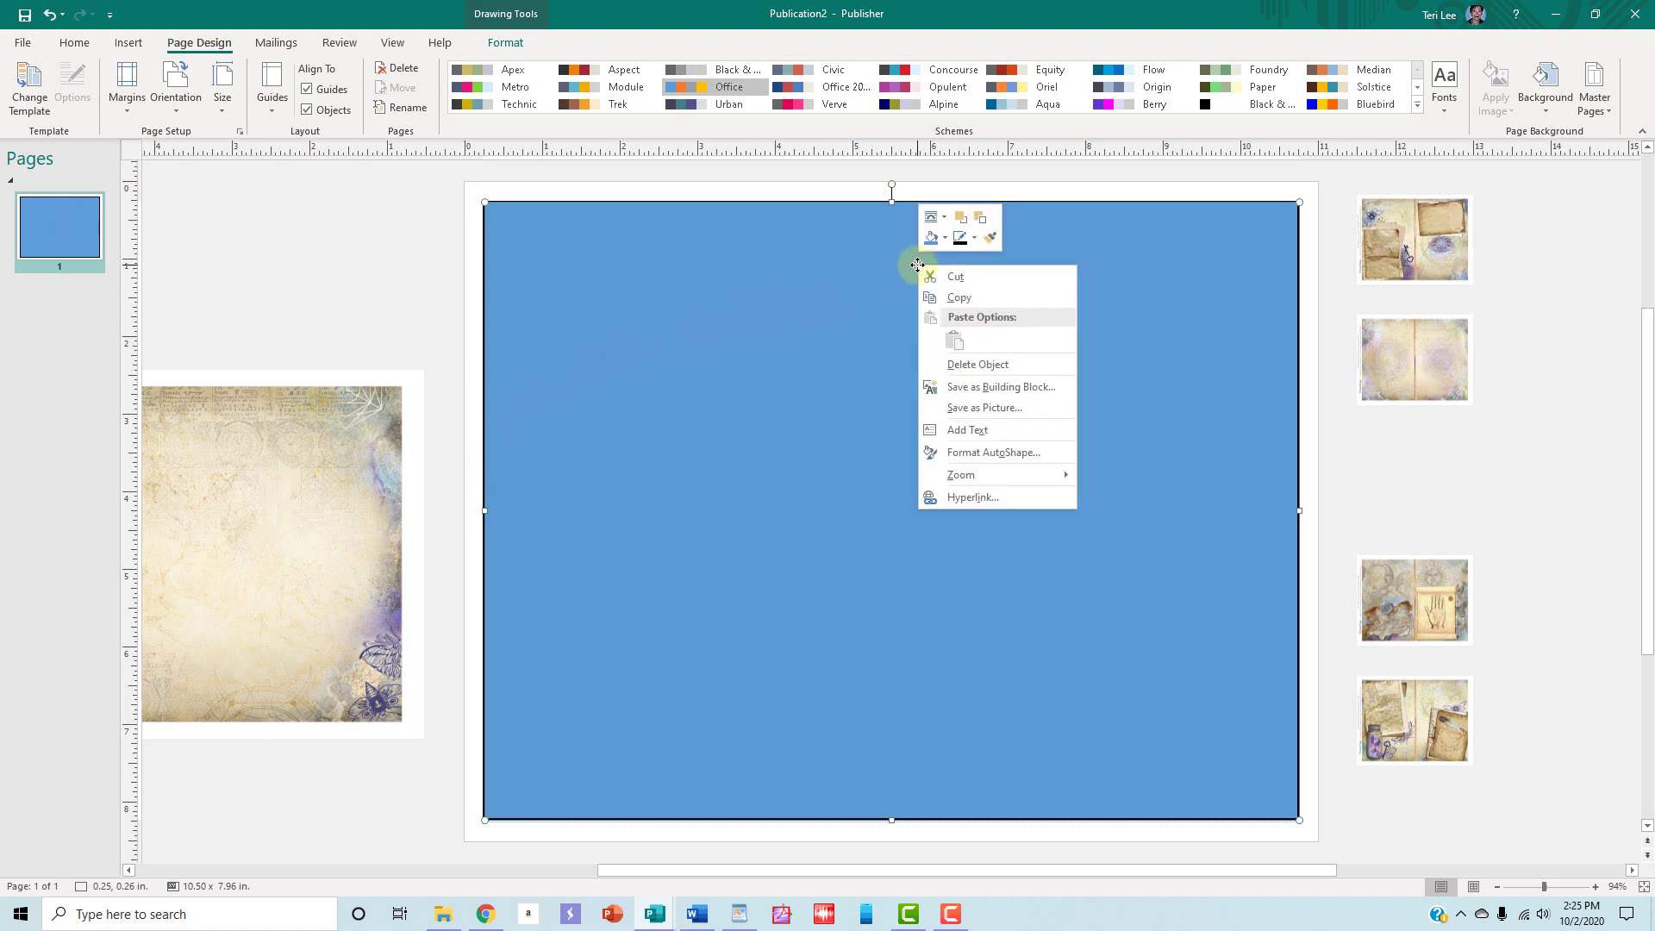
pyautogui.click(1051, 450)
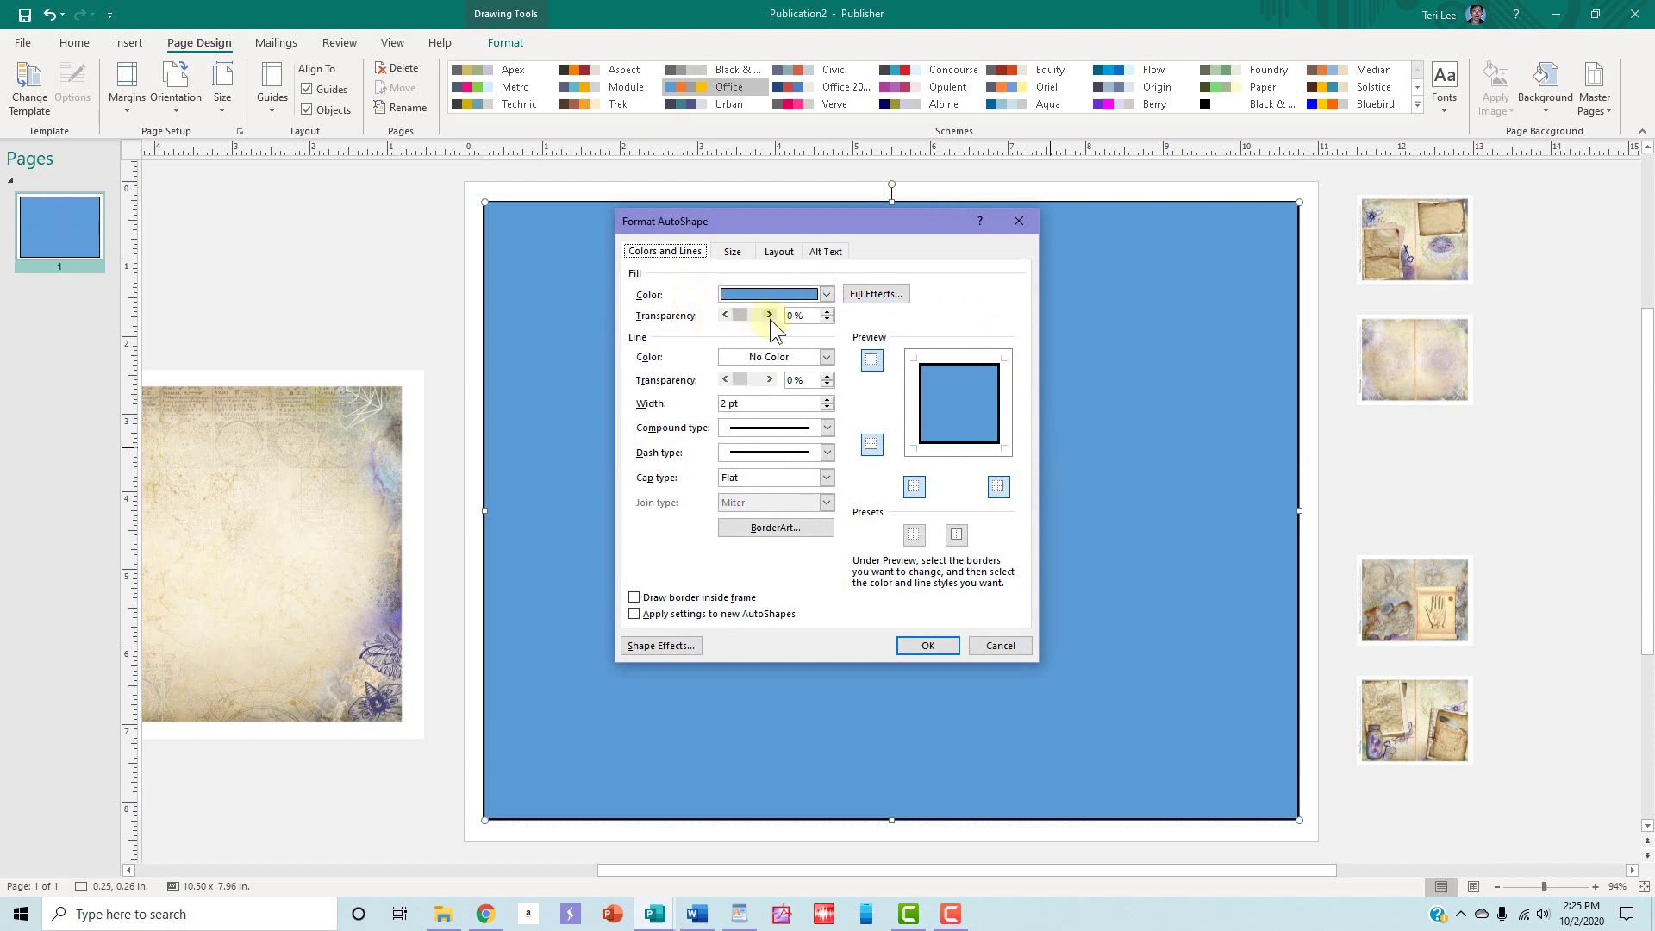
pyautogui.click(829, 308)
pyautogui.moveTo(829, 308); pyautogui.dragTo(830, 309)
pyautogui.click(981, 406)
pyautogui.moveTo(825, 310); pyautogui.dragTo(825, 310)
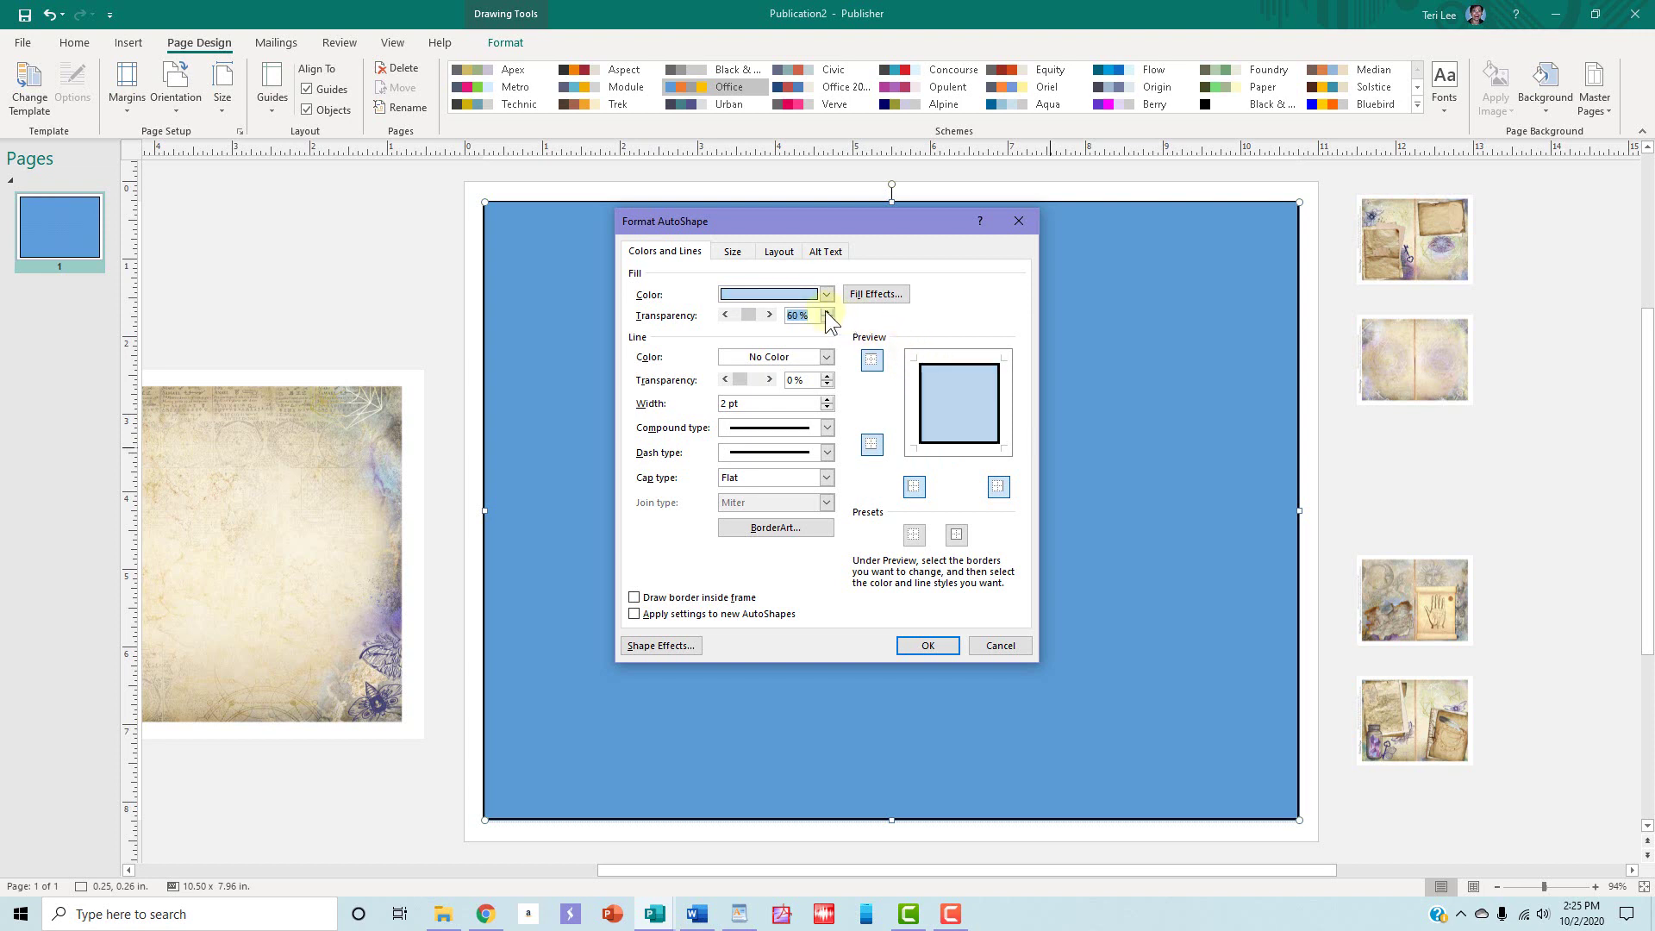
pyautogui.click(918, 647)
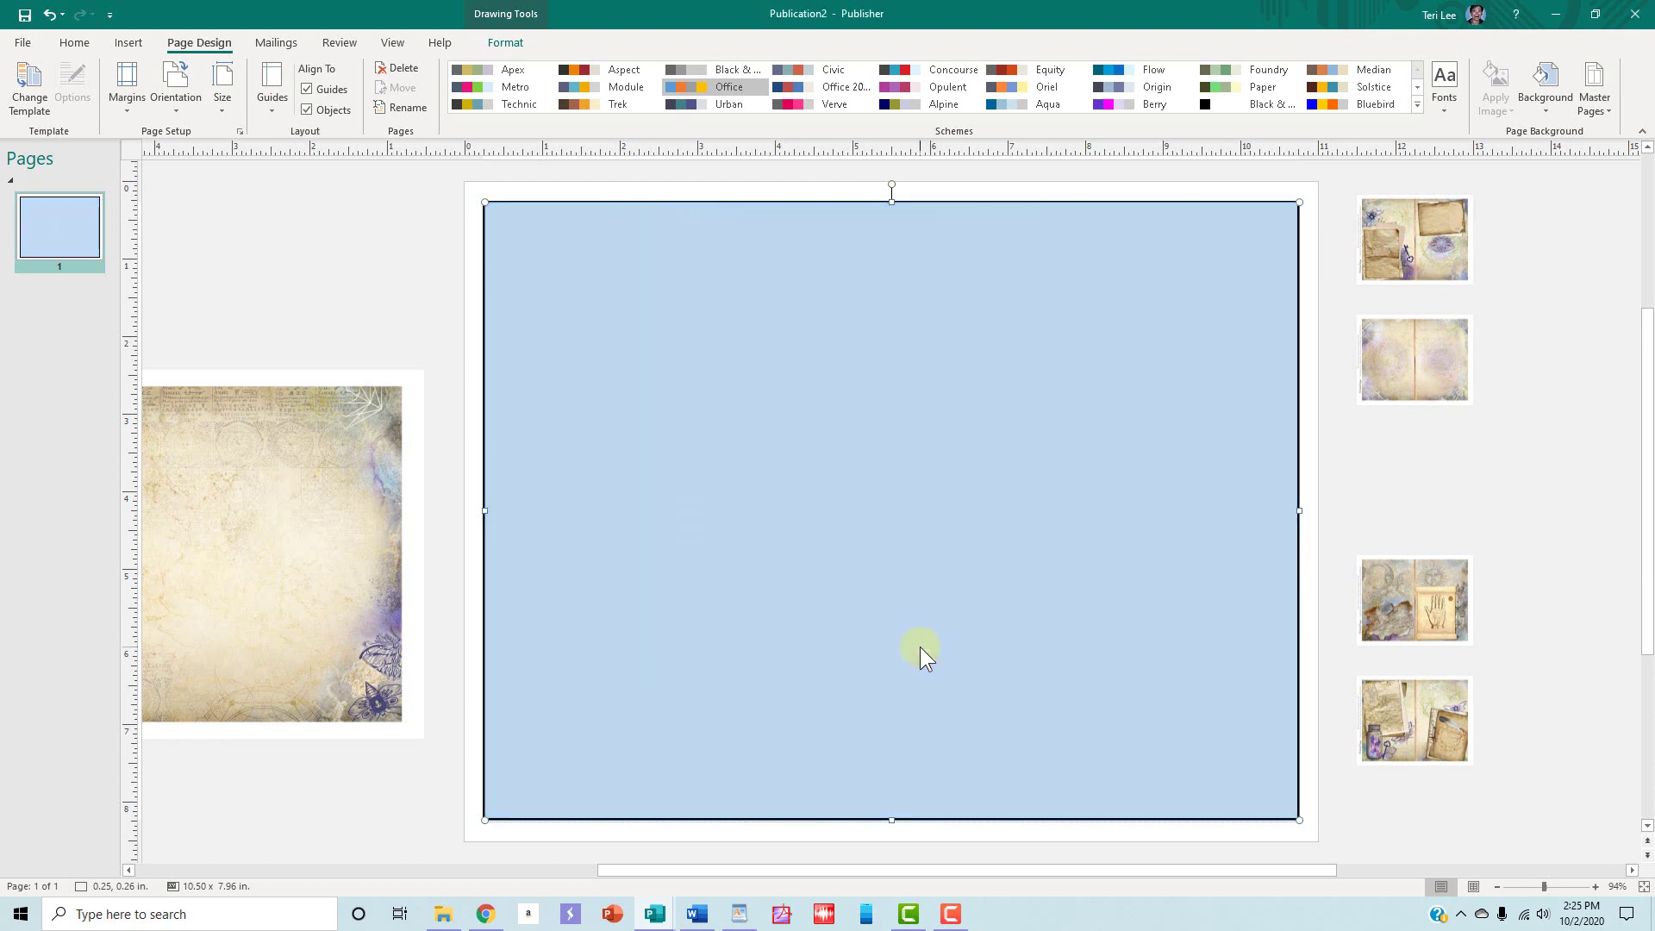
# Move the parchment picture from the scratch area back onto the page, over the area of the transparent rectangle.
pyautogui.moveTo(296, 431); pyautogui.dragTo(964, 343)
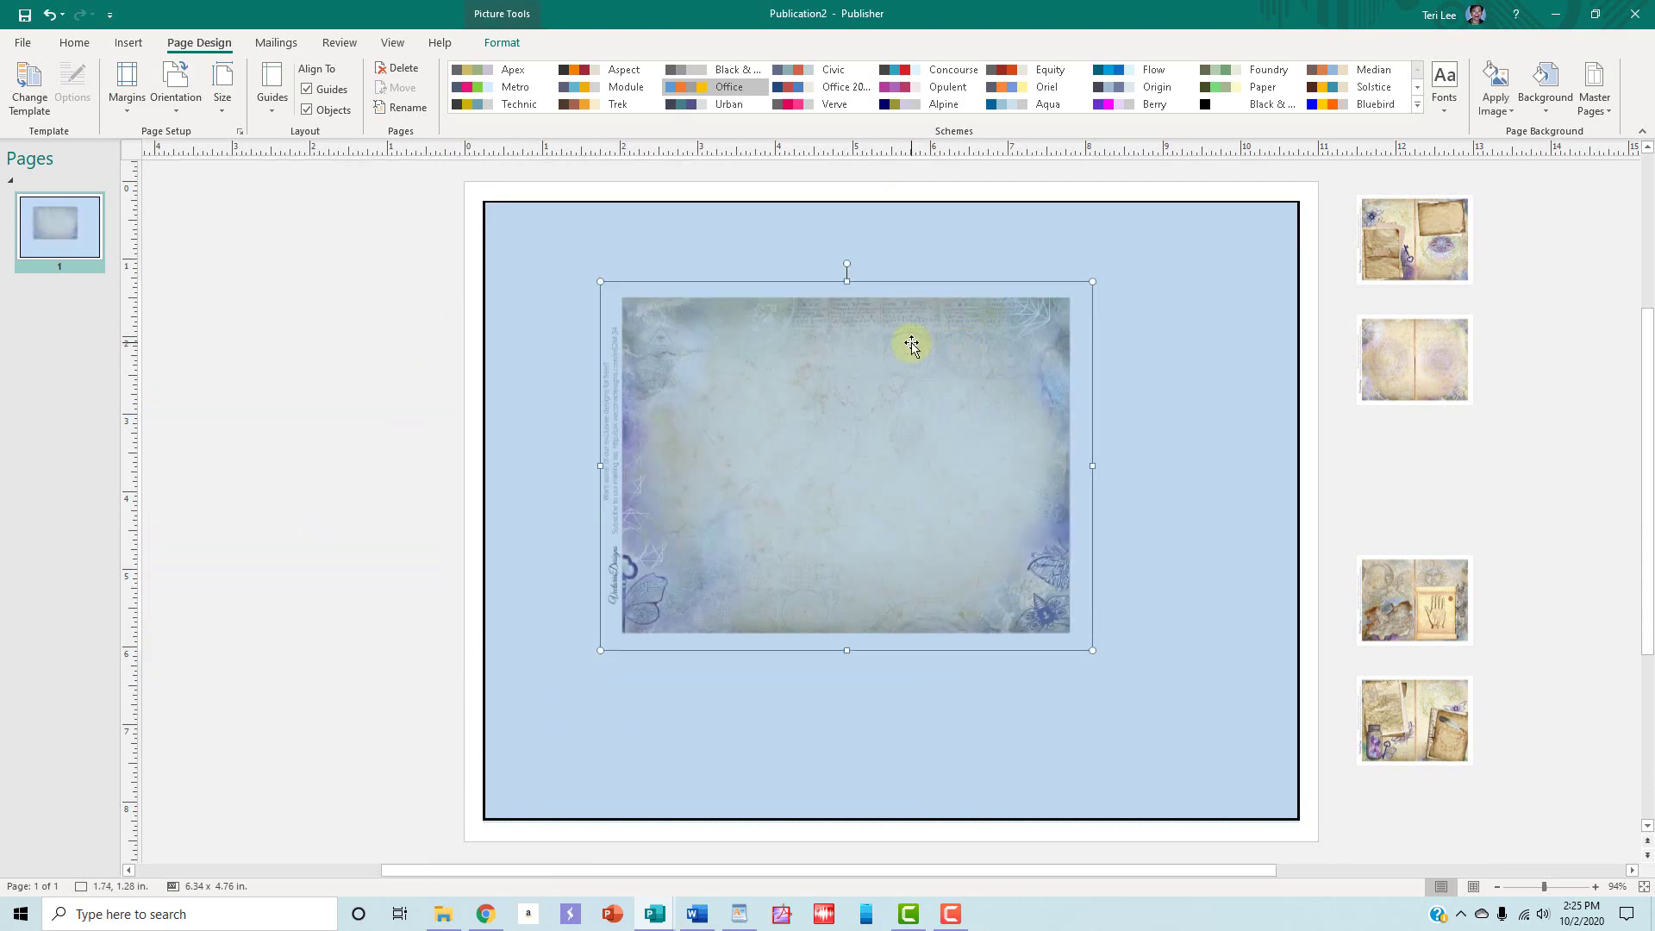